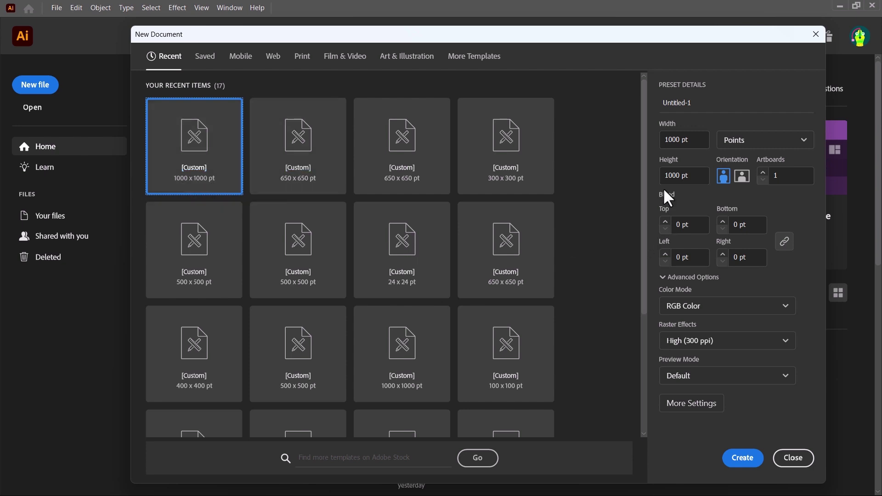
# Create a 1000 × 1000 pt Illustrator document and drag an area type frame from the artboard's top-left
pyautogui.click(743, 461)
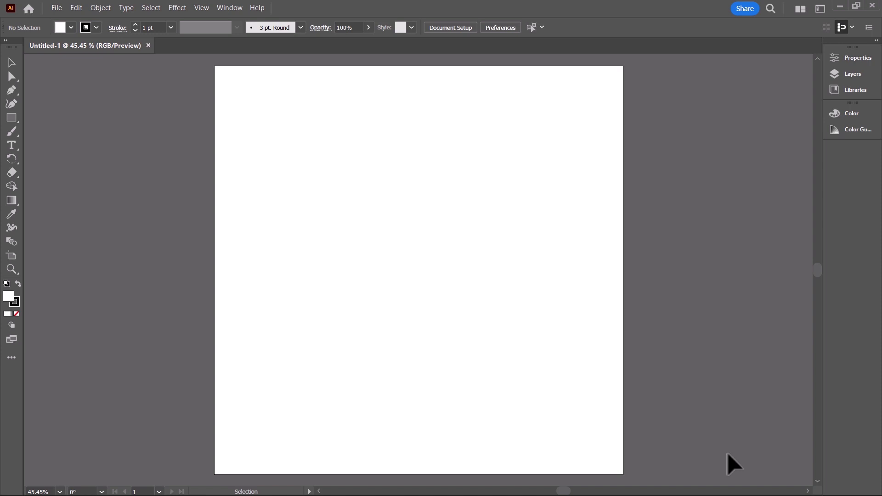
pyautogui.click(9, 147)
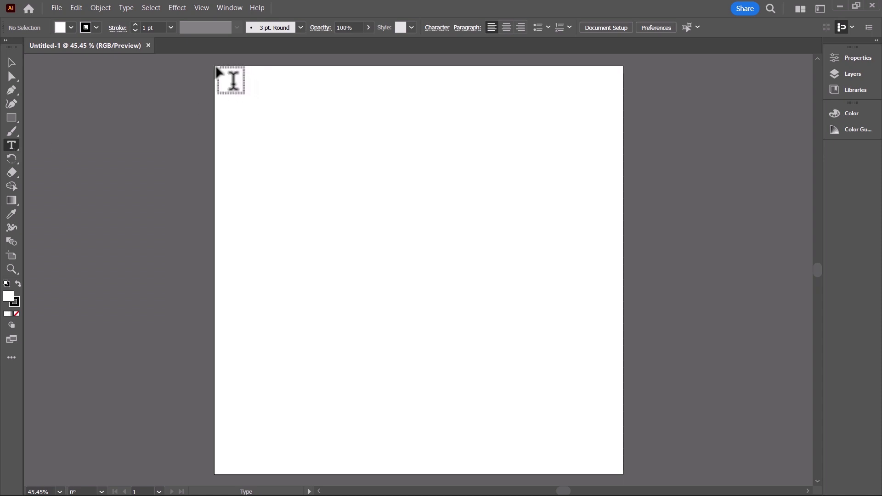
pyautogui.moveTo(230, 82)
pyautogui.mouseDown()
pyautogui.moveTo(601, 468)
pyautogui.moveTo(636, 483)
pyautogui.mouseUp()
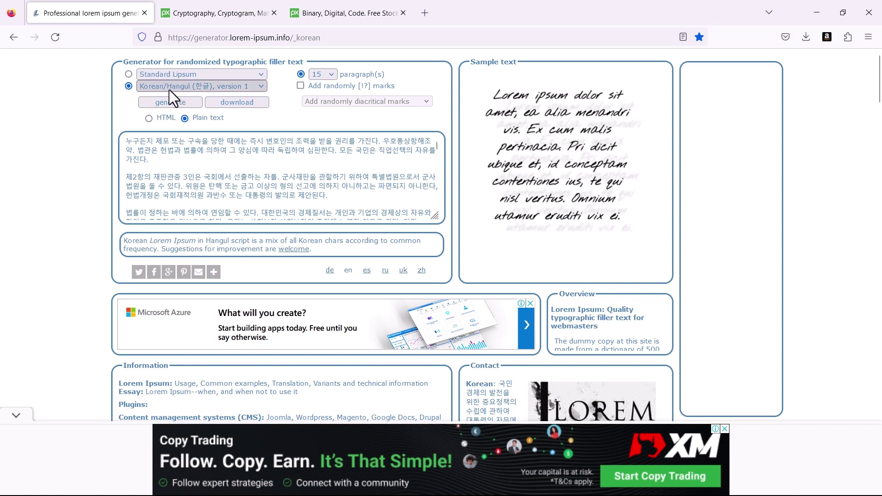
# Generate 15 paragraphs of Korean filler text and download them as a .txt file
pyautogui.click(214, 181)
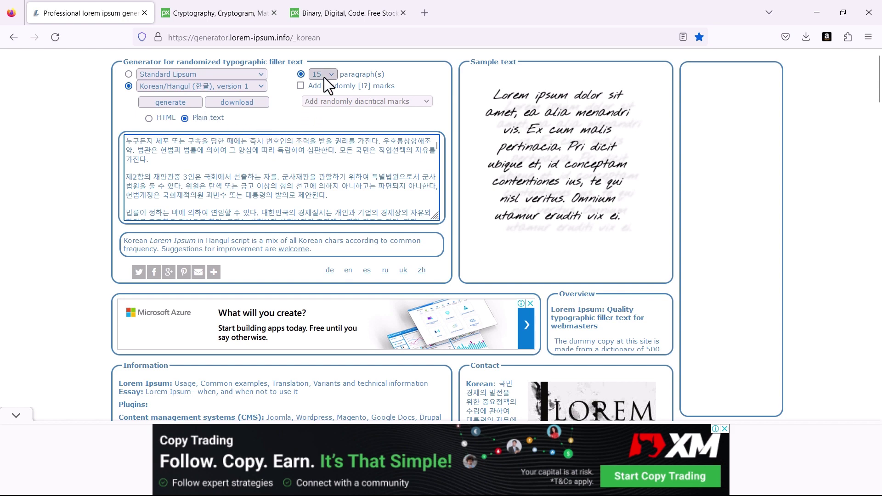
pyautogui.click(181, 103)
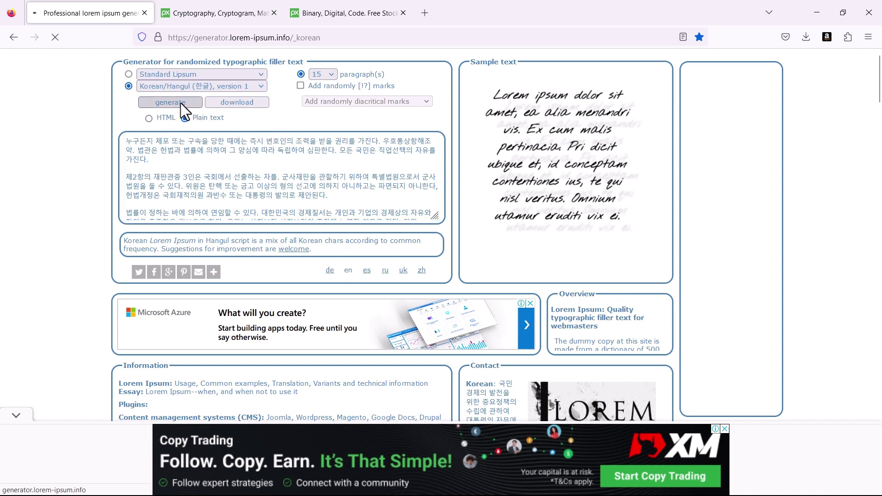
pyautogui.click(234, 102)
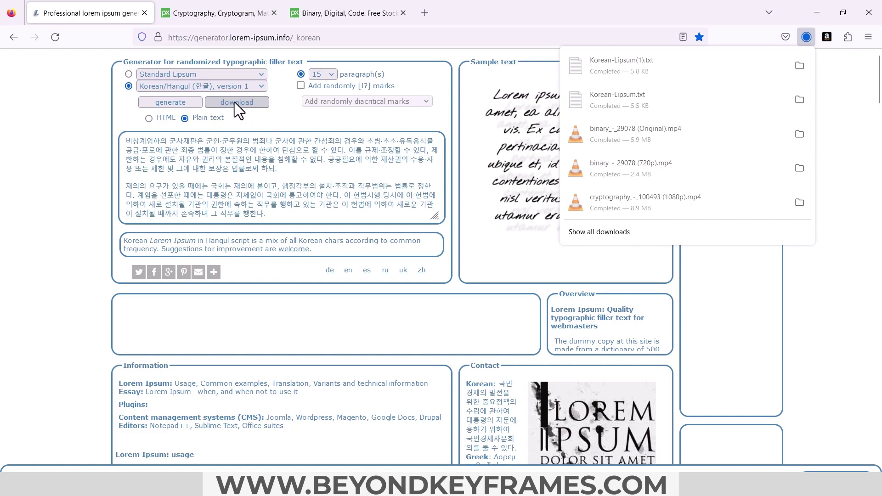
# Preview the green cryptography and purple binary code videos on Pixabay, then switch to Notepad
pyautogui.click(229, 17)
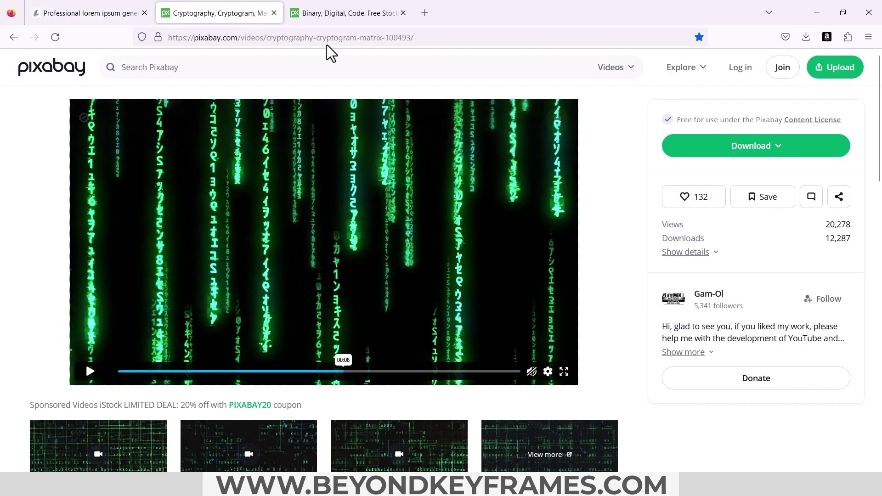
pyautogui.click(327, 13)
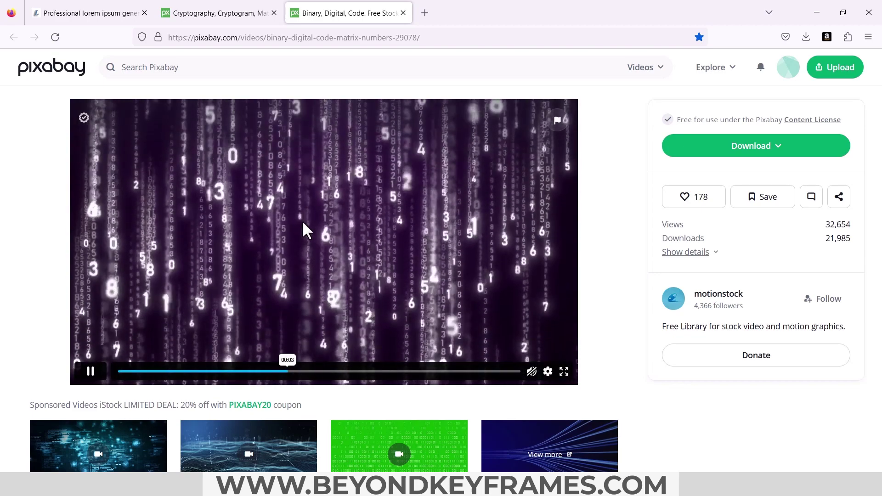
pyautogui.hotkey('alt', 'Tab')
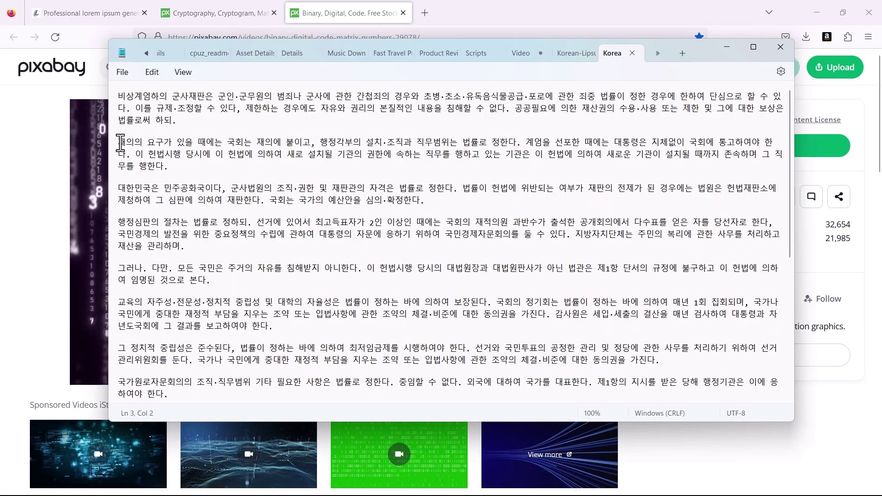
# Remove the line breaks to merge the Korean paragraphs into one block, then select it all
pyautogui.press('Home')
pyautogui.press('BackSpace')
pyautogui.press('End')
pyautogui.press('Delete')
pyautogui.press('Delete')
pyautogui.press('End')
pyautogui.press('Delete')
pyautogui.press('Delete')
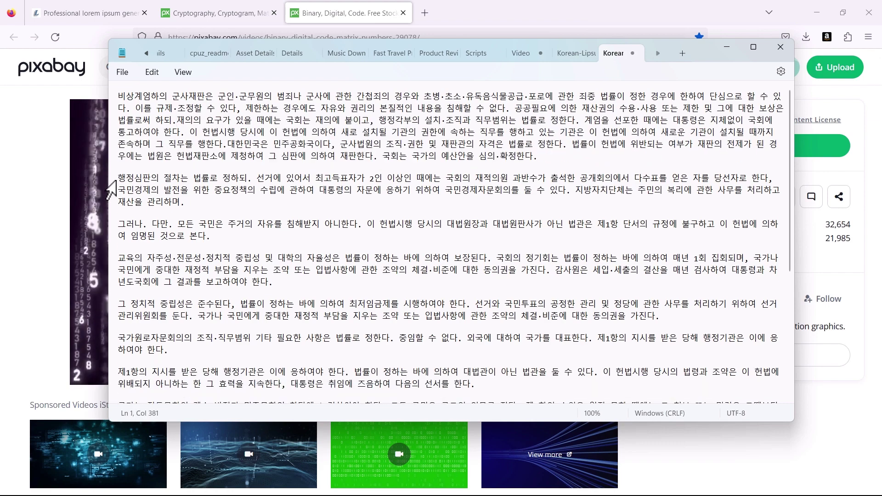
pyautogui.press('End')
pyautogui.press('Delete')
pyautogui.press('Delete')
pyautogui.press('End')
pyautogui.press('Delete')
pyautogui.press('Delete')
pyautogui.press('End')
pyautogui.press('Delete')
pyautogui.press('Delete')
pyautogui.press('End')
pyautogui.press('Delete')
pyautogui.press('Delete')
pyautogui.press('End')
pyautogui.press('Delete')
pyautogui.press('Delete')
pyautogui.press('End')
pyautogui.press('Delete')
pyautogui.press('Delete')
pyautogui.press('End')
pyautogui.press('Delete')
pyautogui.press('Delete')
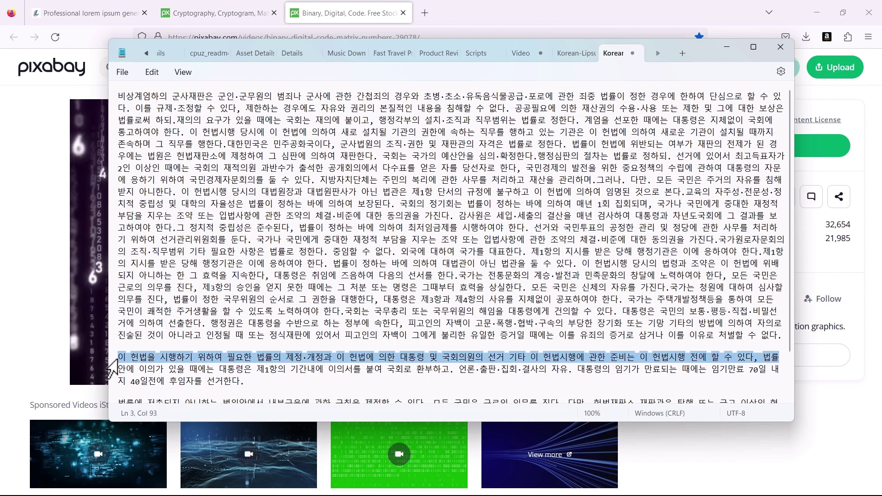
pyautogui.press('End')
pyautogui.press('Delete')
pyautogui.press('Delete')
pyautogui.press('End')
pyautogui.press('Delete')
pyautogui.press('Delete')
pyautogui.hotkey('ctrl', 'a')
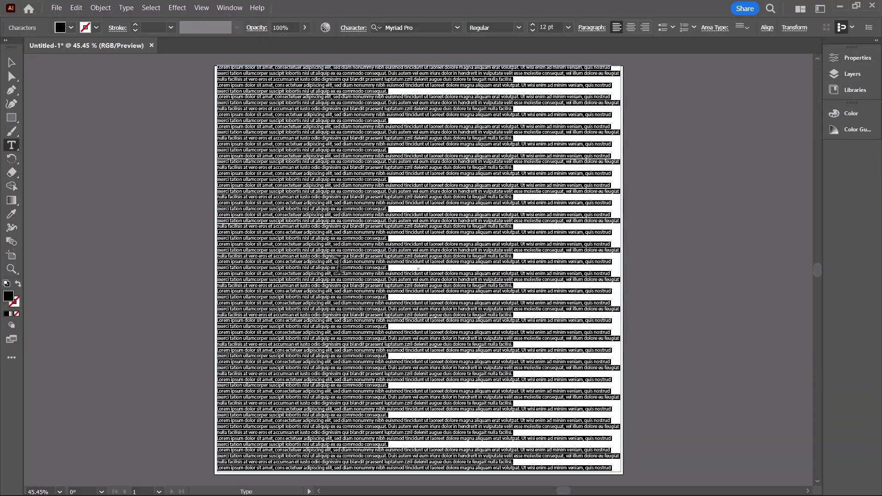
# Replace the placeholder with the Korean text, pasting extra copies until the frame is filled
pyautogui.press('Escape')
pyautogui.hotkey('ctrl', 'v')
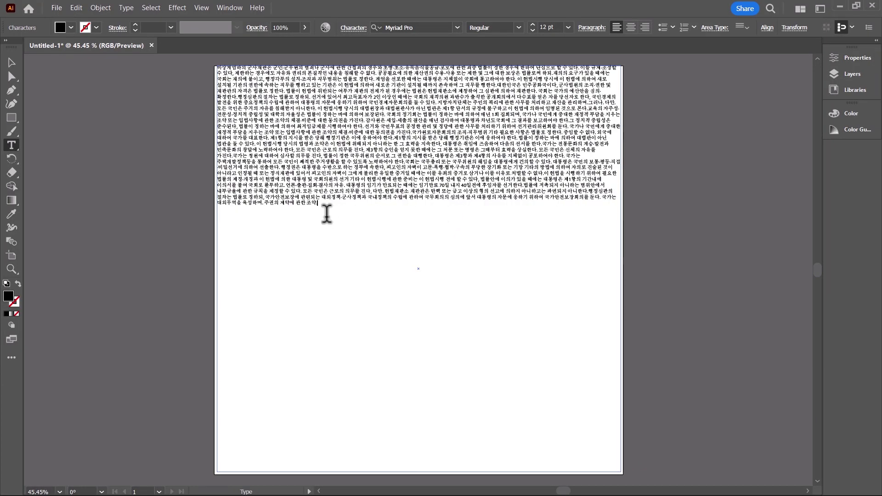
pyautogui.hotkey('ctrl', 'a')
pyautogui.click(332, 202)
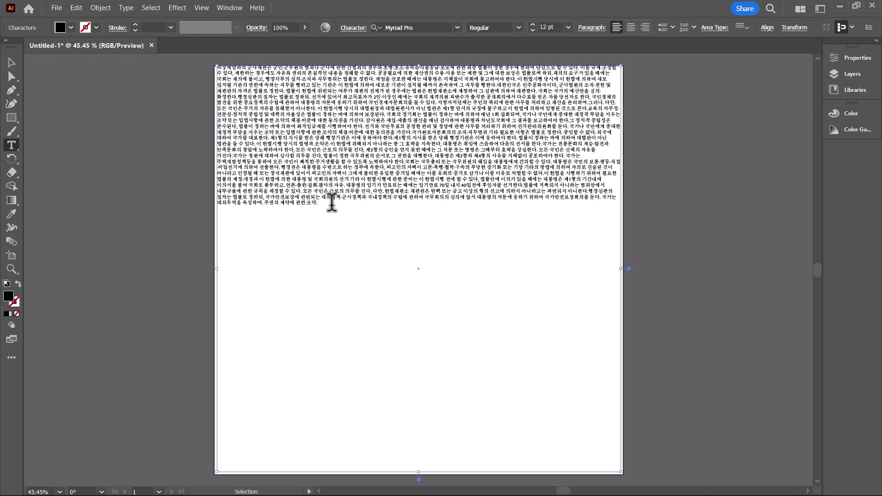
pyautogui.click(332, 202)
pyautogui.hotkey('ctrl', 'v')
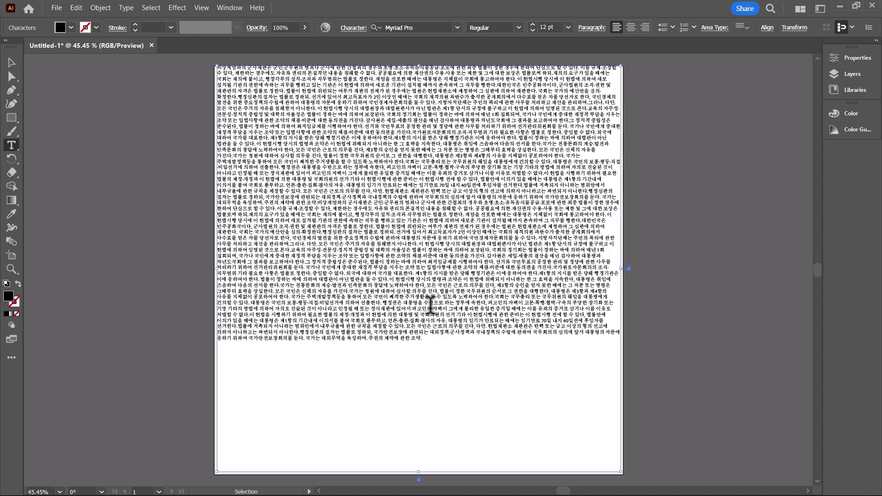
pyautogui.hotkey('ctrl', 'v')
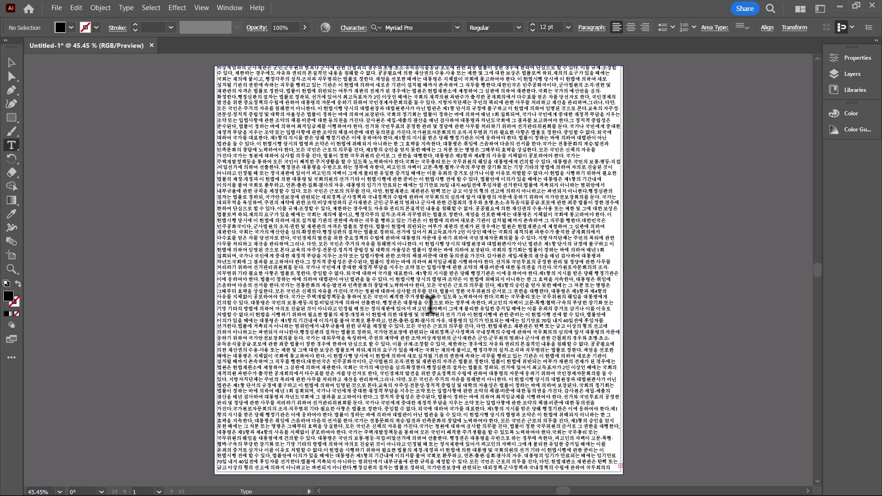
pyautogui.hotkey('ctrl', 'a')
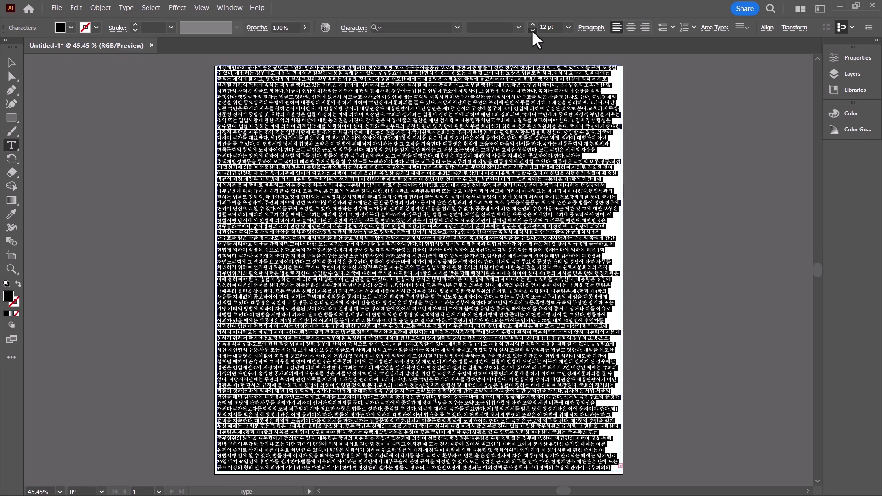
# Set the Korean text to 10 pt and save the document to the computer
pyautogui.click(532, 31)
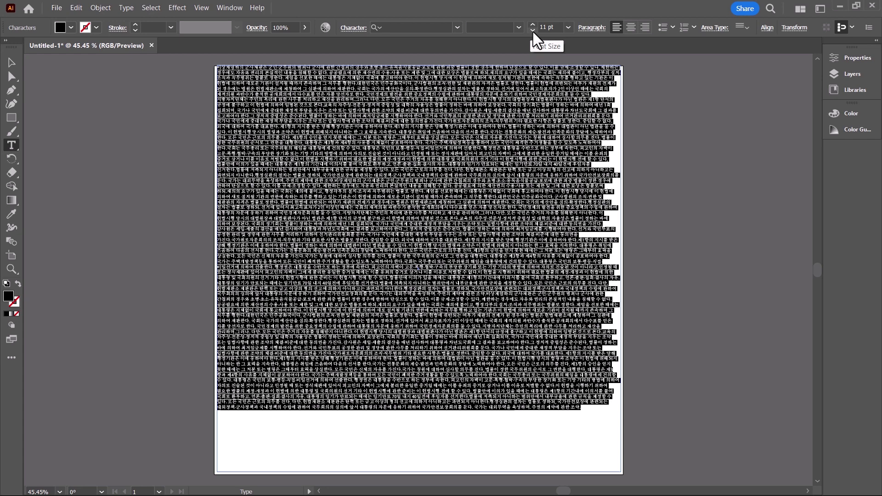
pyautogui.click(532, 31)
pyautogui.click(57, 8)
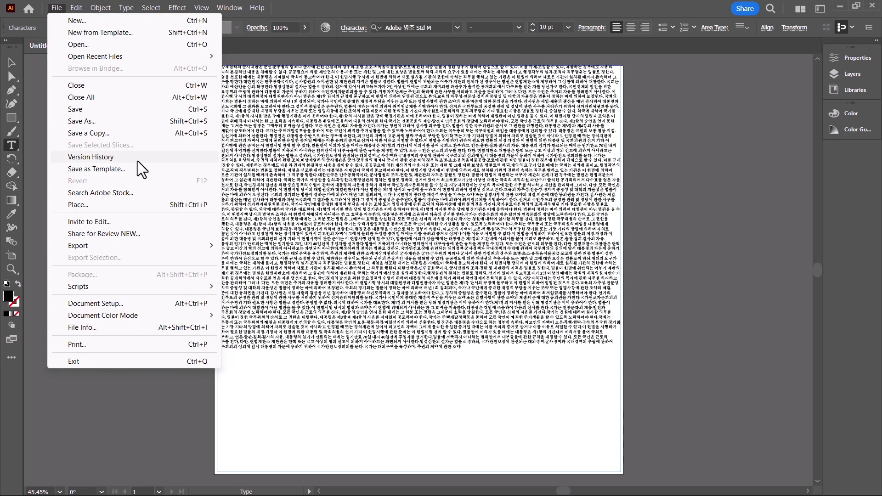
pyautogui.click(117, 121)
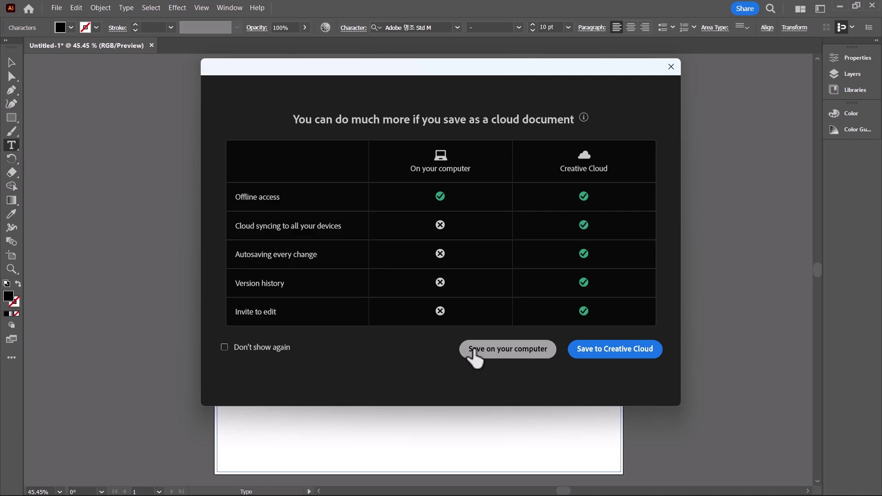
pyautogui.click(475, 352)
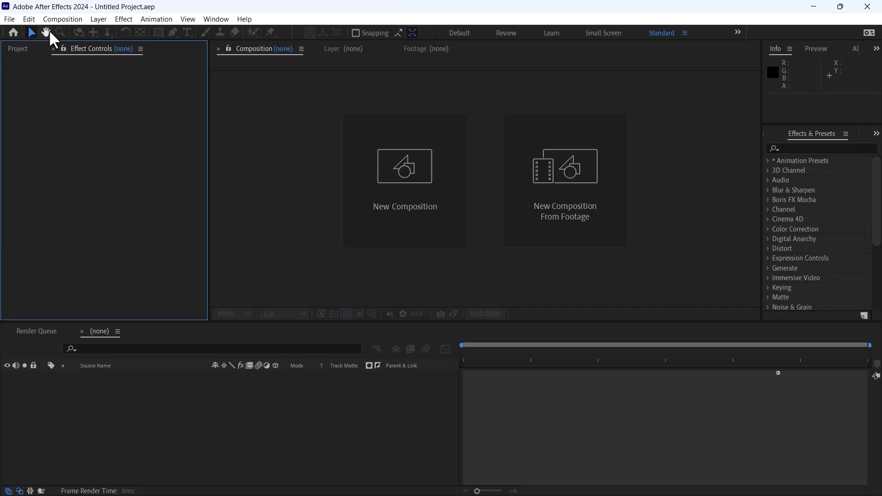
# Add a new 1080 × 1080 composition named Text Comp
pyautogui.click(51, 19)
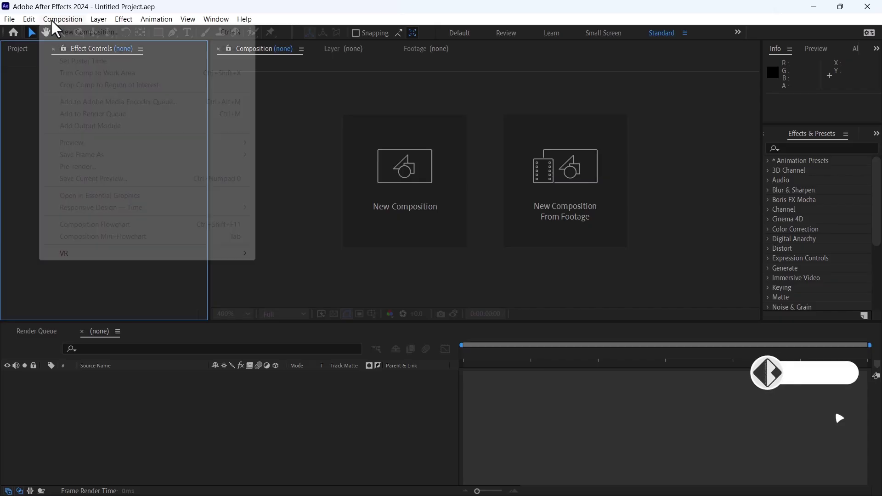
pyautogui.click(70, 35)
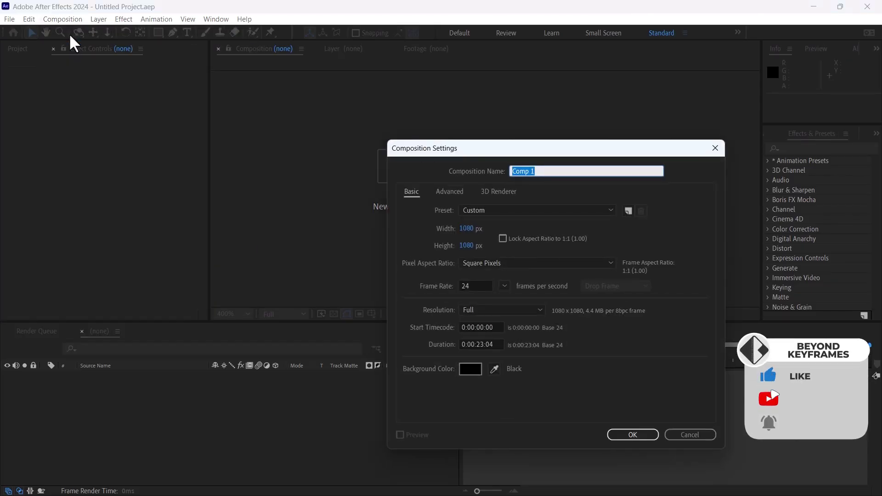
pyautogui.write('Text Comp')
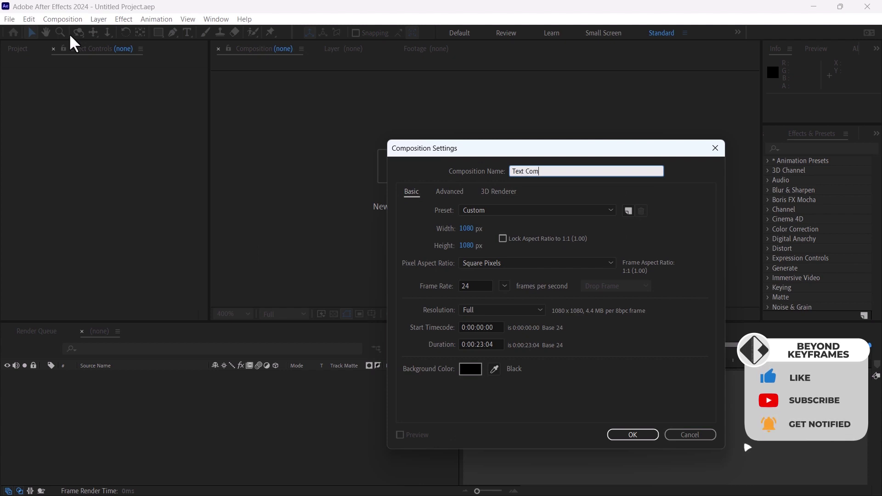
pyautogui.click(617, 432)
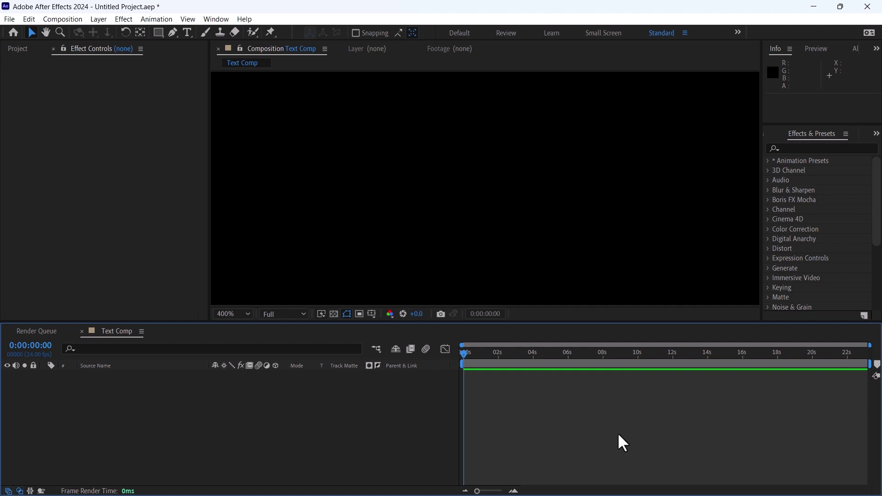
# Create the MATRIX TITLE text layer in Nexa Book, centring its anchor point and position
pyautogui.click(187, 33)
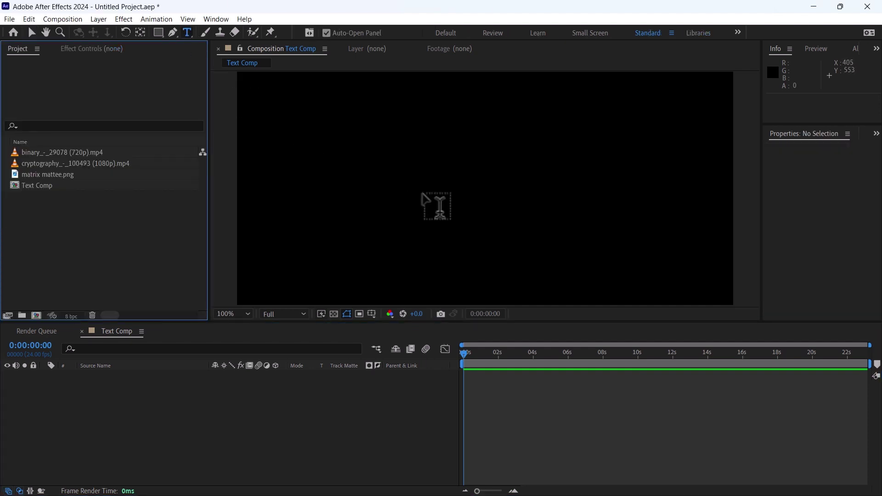
pyautogui.click(424, 195)
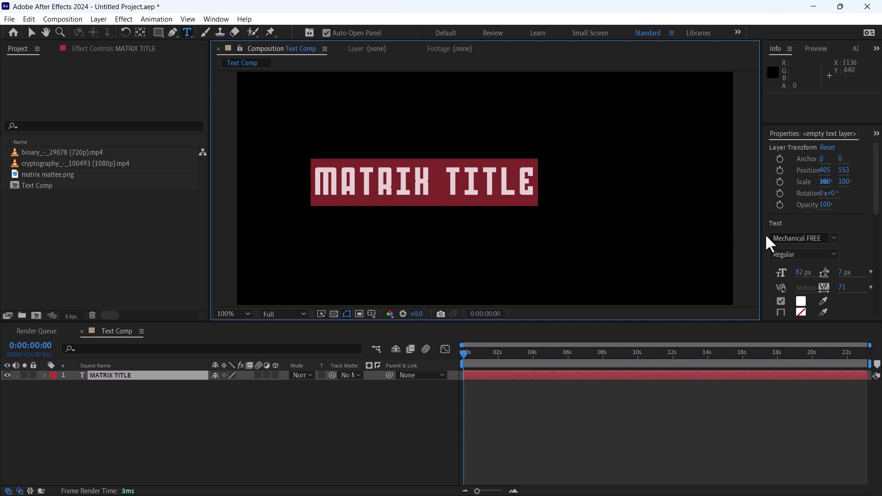
pyautogui.click(777, 236)
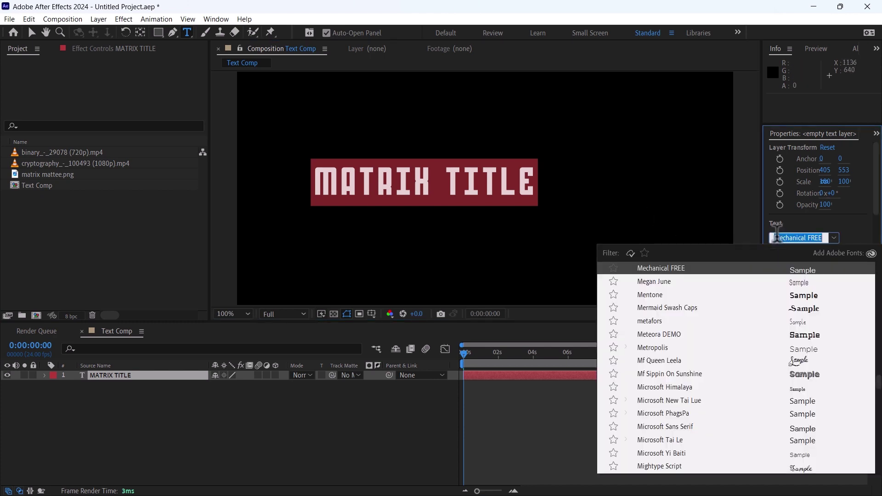
pyautogui.write('Nexa')
pyautogui.click(657, 322)
pyautogui.click(119, 376)
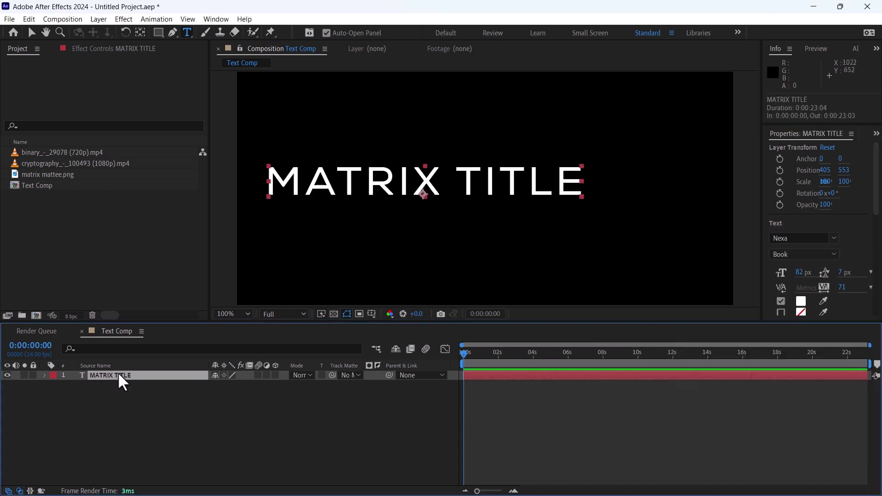
pyautogui.hotkey('ctrl', 'alt', 'Home')
pyautogui.hotkey('ctrl', 'Home')
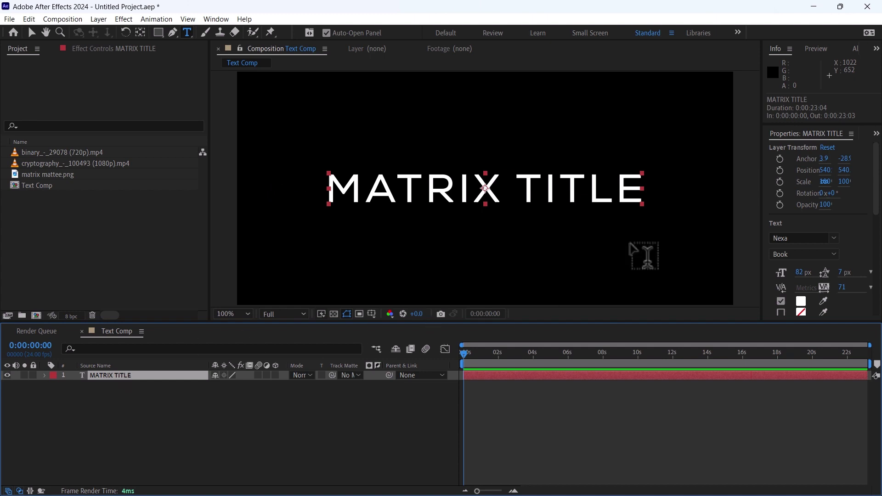
# Shrink the title to 65 px and colour it bright green
pyautogui.moveTo(801, 272); pyautogui.dragTo(788, 275)
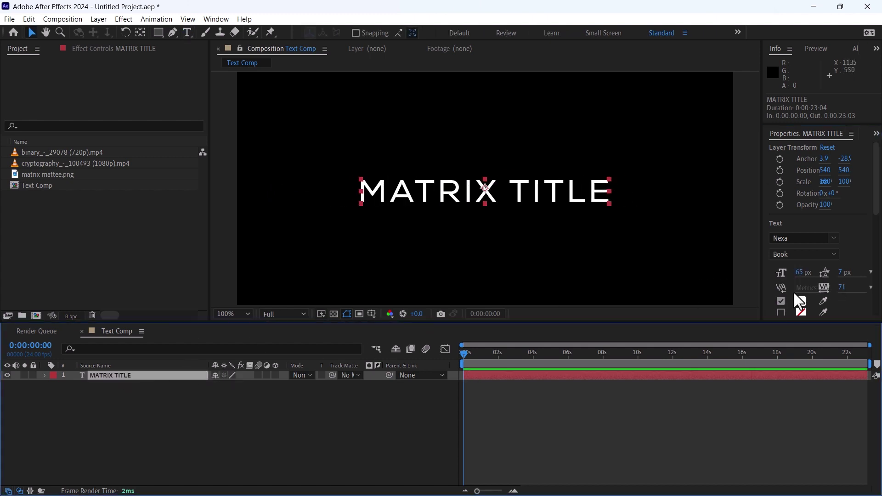
pyautogui.click(801, 301)
pyautogui.click(208, 358)
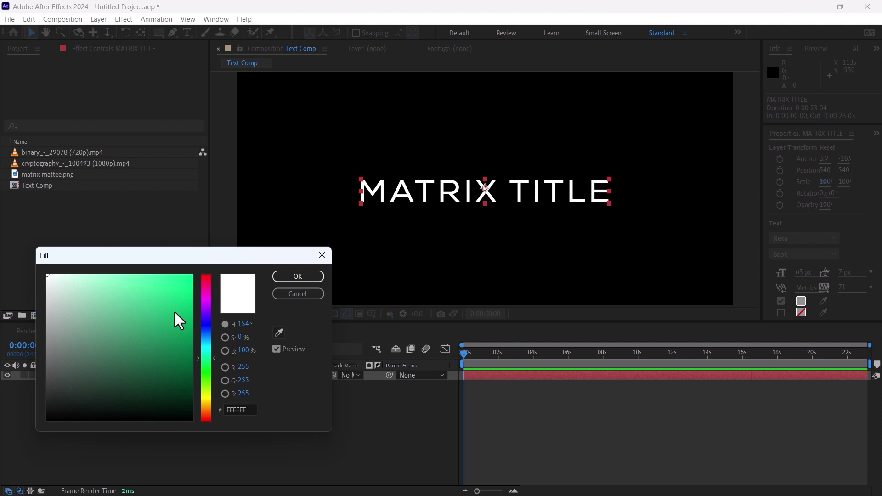
pyautogui.moveTo(175, 312)
pyautogui.mouseDown()
pyautogui.moveTo(175, 291)
pyautogui.moveTo(160, 291)
pyautogui.mouseUp()
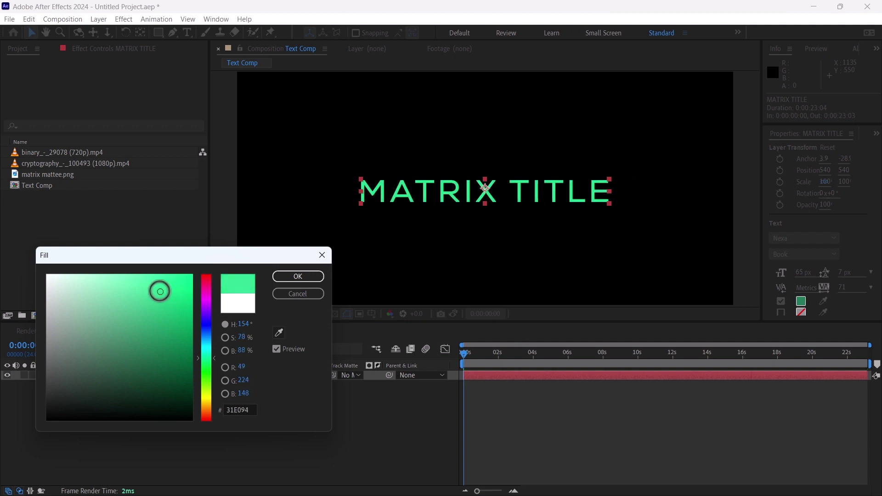
pyautogui.click(297, 276)
pyautogui.click(83, 246)
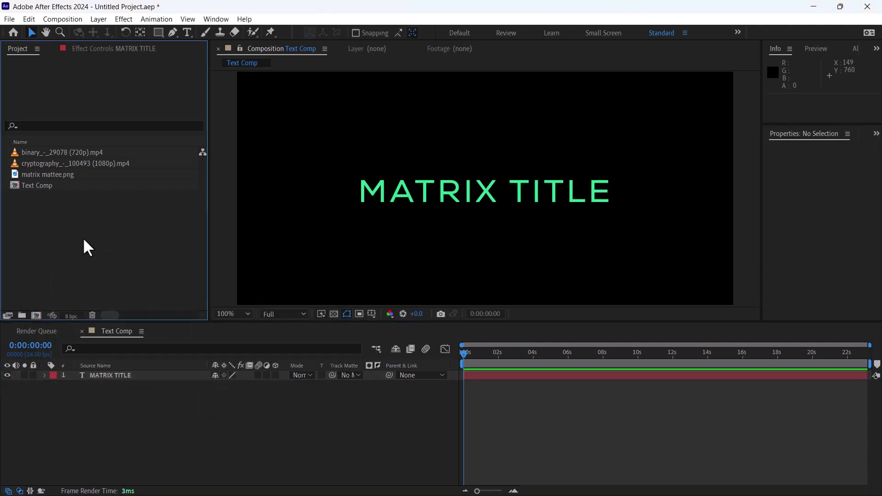
# Create a 1920 × 1080 composition named Main Comp
pyautogui.click(61, 18)
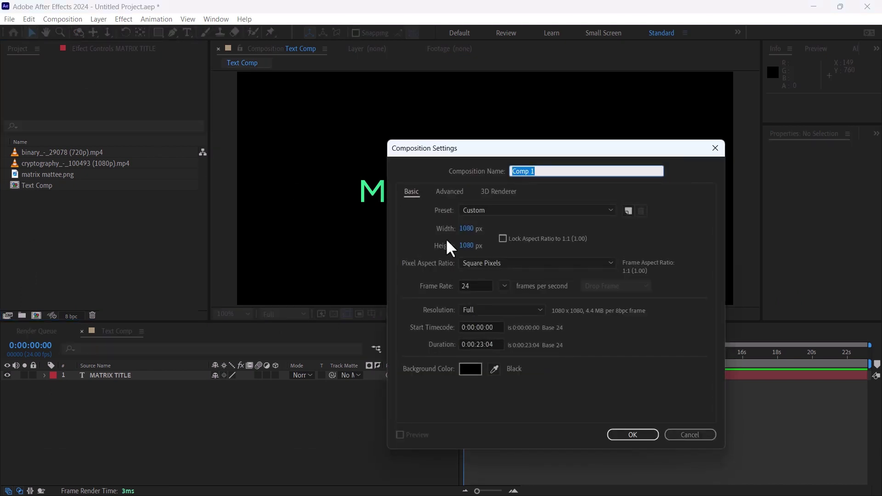
pyautogui.click(473, 232)
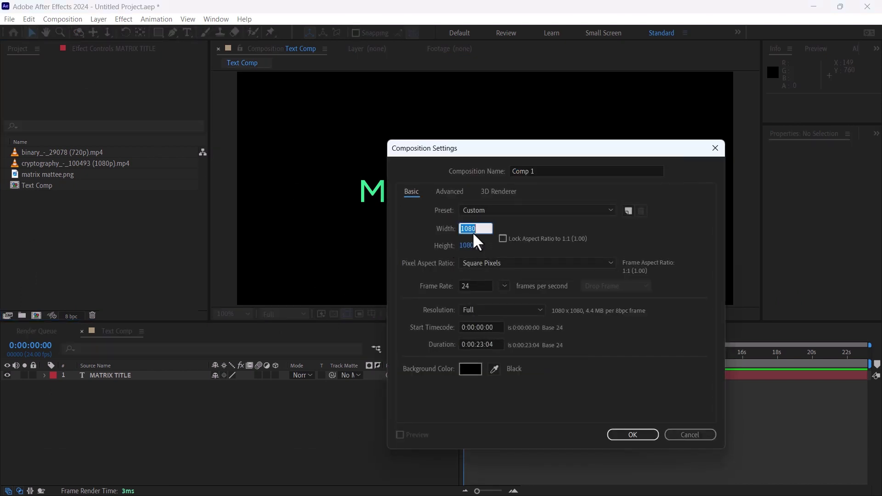
pyautogui.write('1920')
pyautogui.press('Tab')
pyautogui.write('1080')
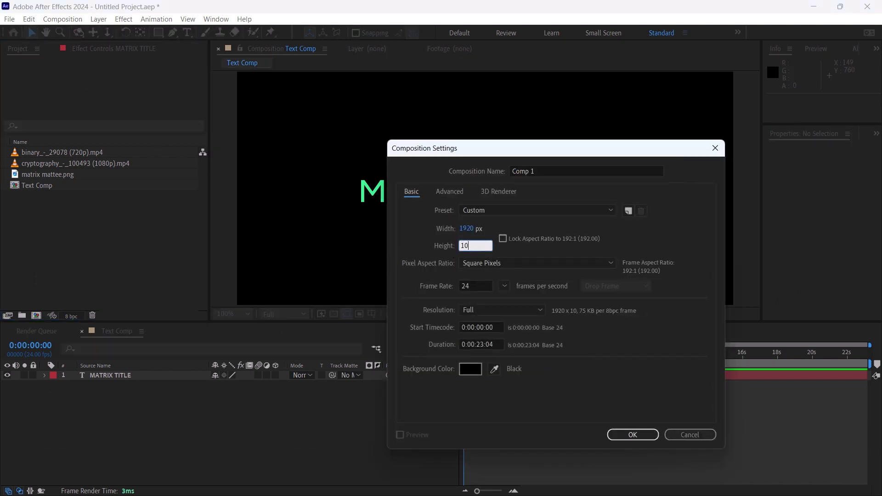
pyautogui.click(516, 173)
pyautogui.write('Ma')
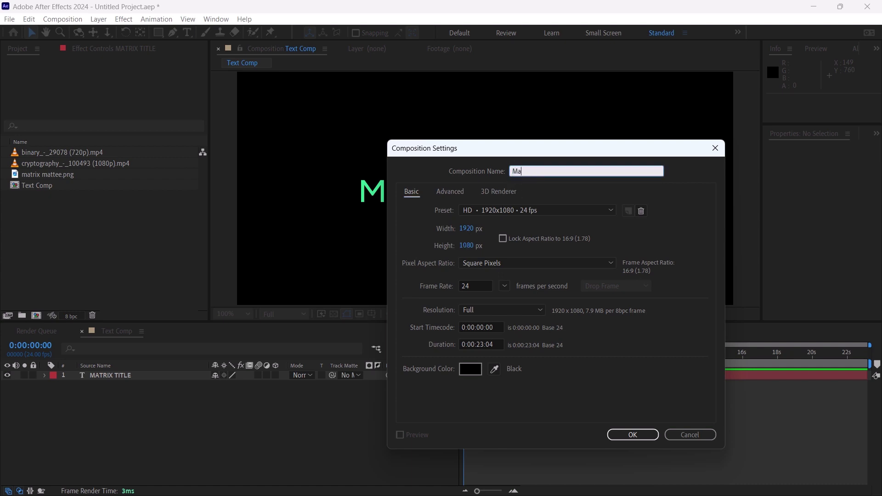
pyautogui.write('p')
pyautogui.press('Return')
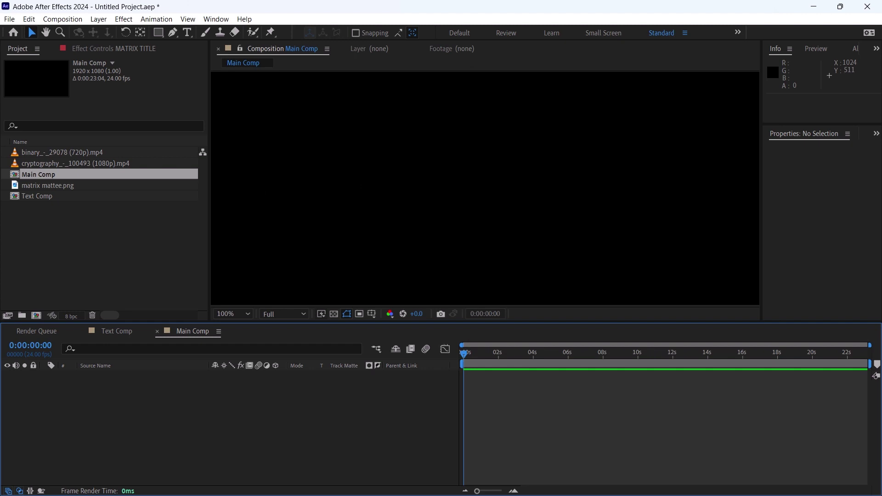
# Add Text Comp to Main Comp, fit the viewer, and preview matrix mattee.png
pyautogui.moveTo(43, 201); pyautogui.dragTo(141, 442)
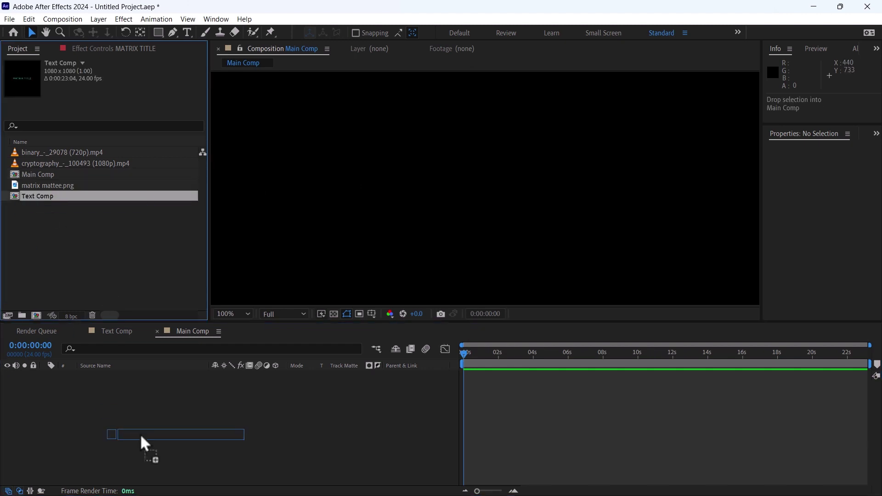
pyautogui.click(240, 318)
pyautogui.click(229, 109)
pyautogui.doubleClick(48, 185)
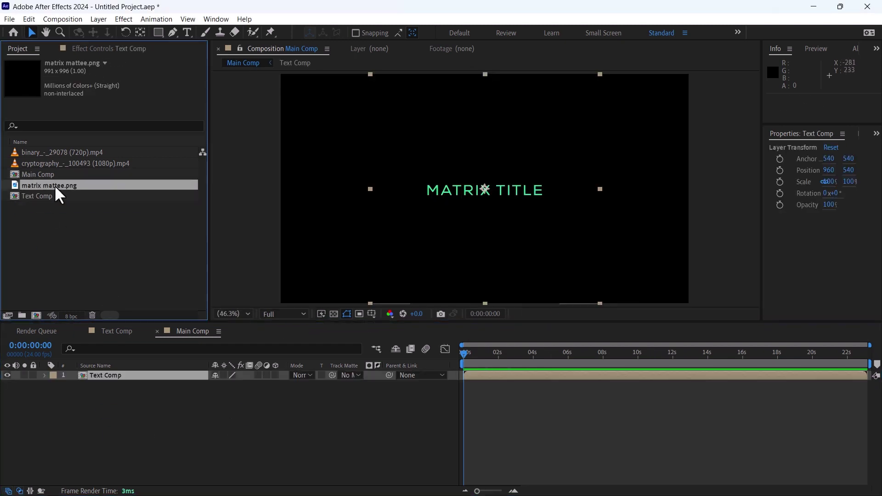
pyautogui.scroll(2, 447, 195)
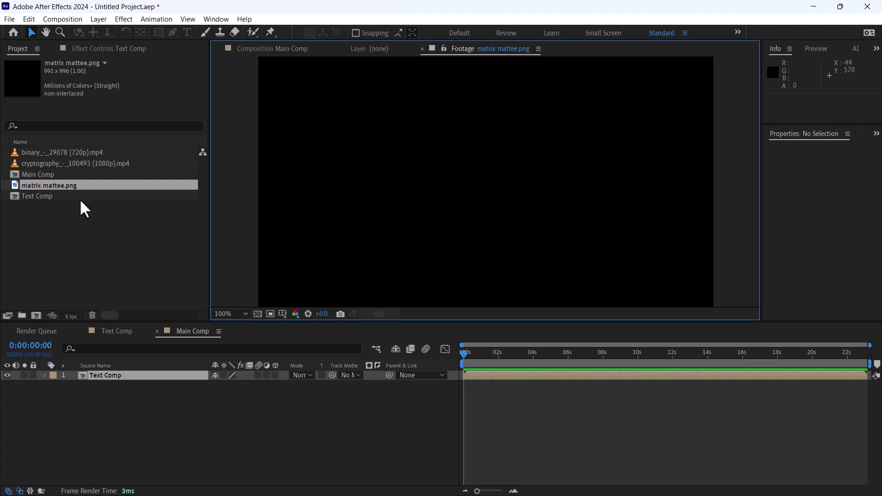
# Make a matrix mattee comp from the footage and tint the code dark green with Fill
pyautogui.moveTo(69, 186); pyautogui.dragTo(36, 316)
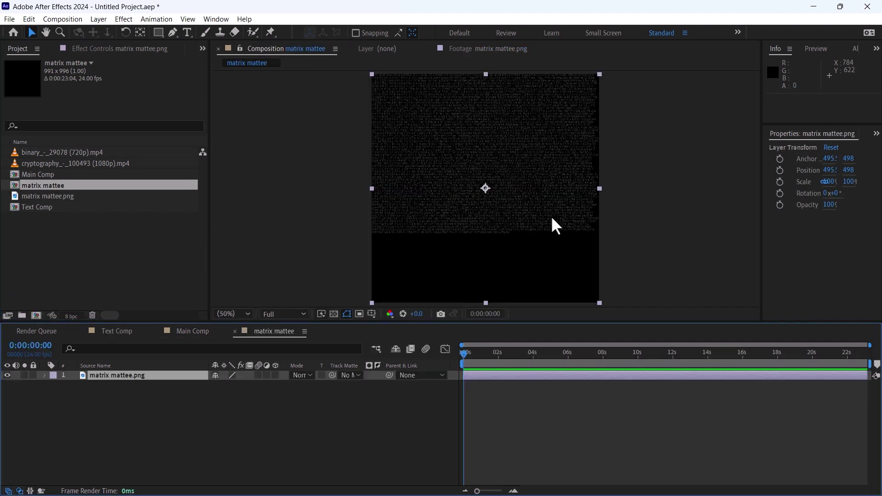
pyautogui.click(876, 134)
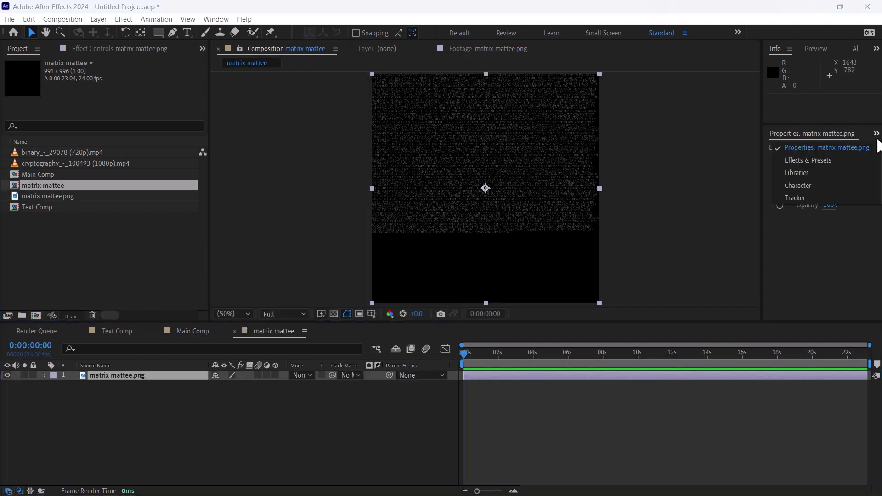
pyautogui.click(809, 160)
pyautogui.write('fill')
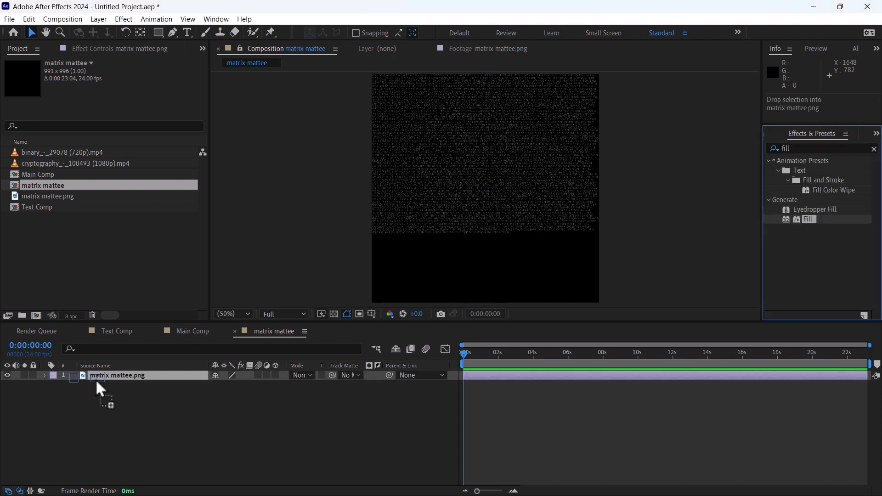
pyautogui.moveTo(809, 220); pyautogui.dragTo(95, 384)
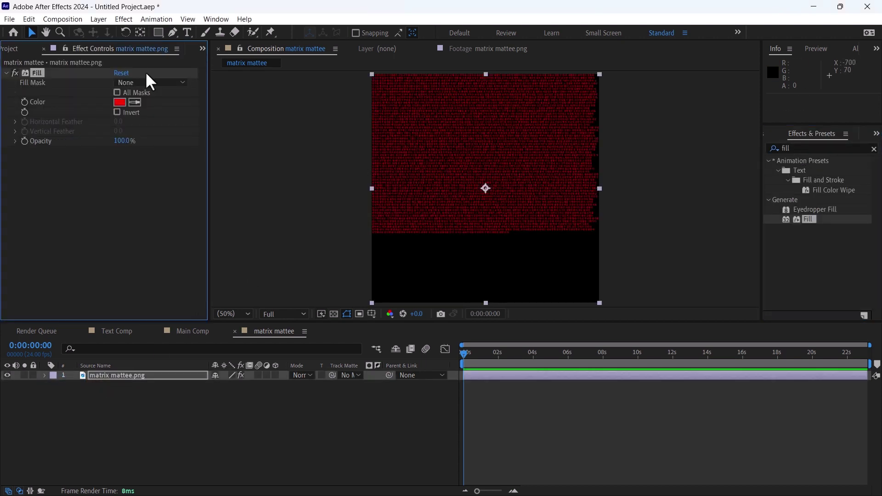
pyautogui.click(117, 103)
pyautogui.click(206, 365)
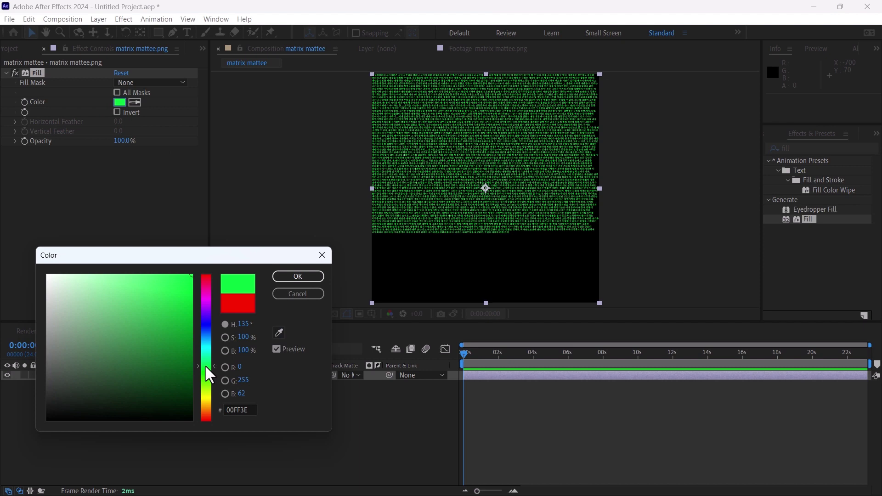
pyautogui.click(279, 278)
# Resize the matrix mattee composition to 1920 × 1080
pyautogui.hotkey('ctrl', 'k')
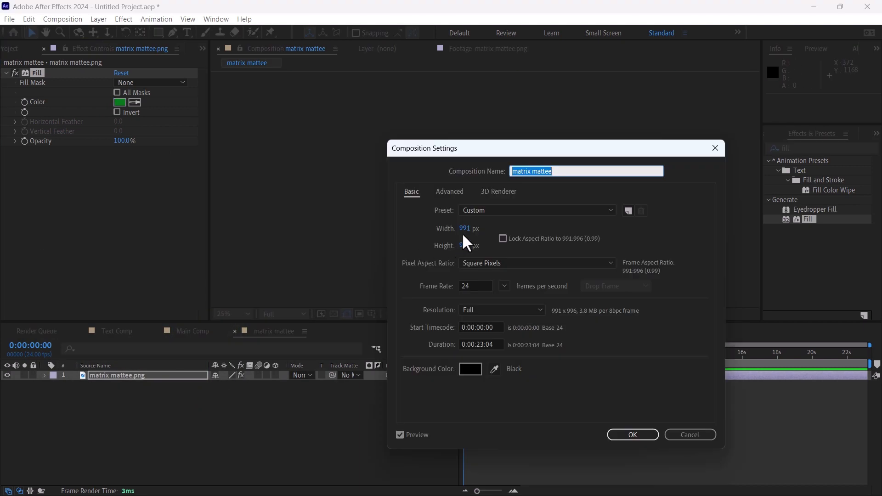
pyautogui.click(463, 232)
pyautogui.write('1920')
pyautogui.press('Tab')
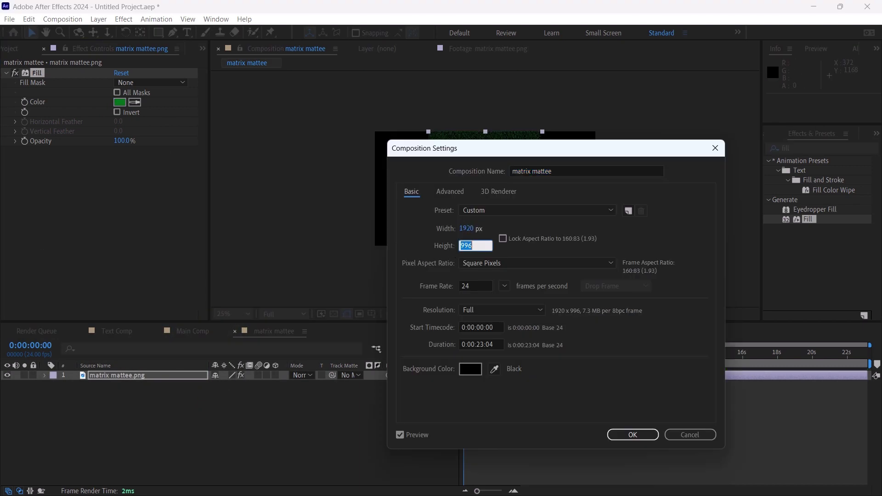
pyautogui.write('1080')
pyautogui.press('Return')
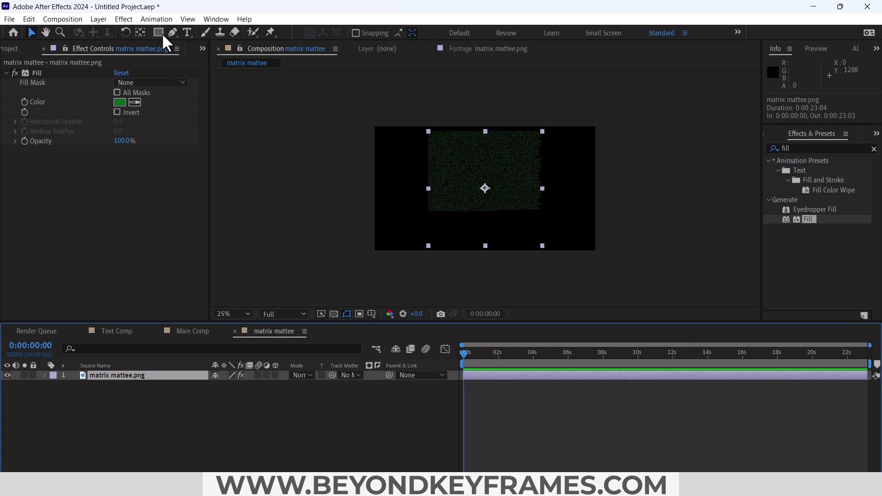
# Mask the code area with a rectangle, scale the layer to 82%, and fit the view
pyautogui.click(158, 32)
pyautogui.scroll(2, 429, 134)
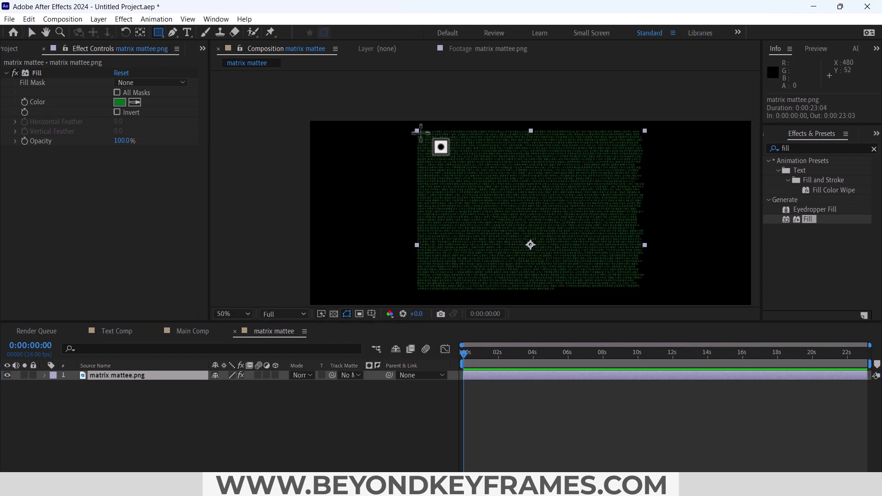
pyautogui.moveTo(417, 131); pyautogui.dragTo(631, 248)
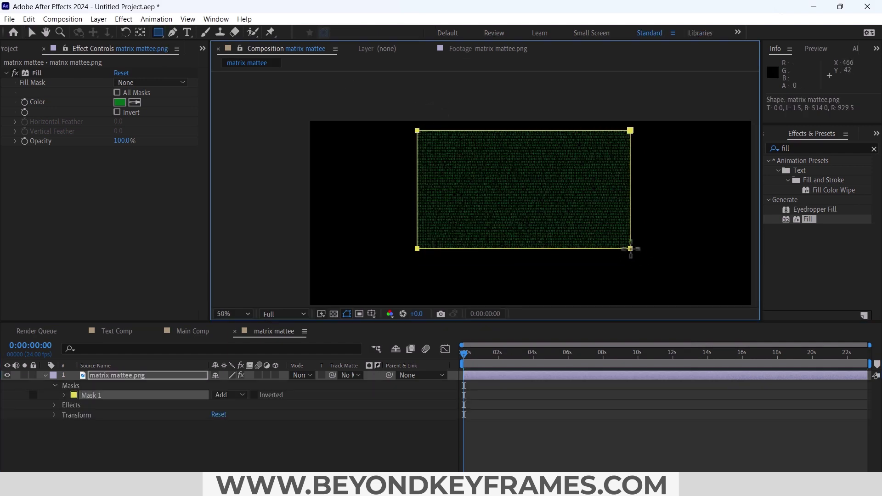
pyautogui.click(109, 375)
pyautogui.press('s')
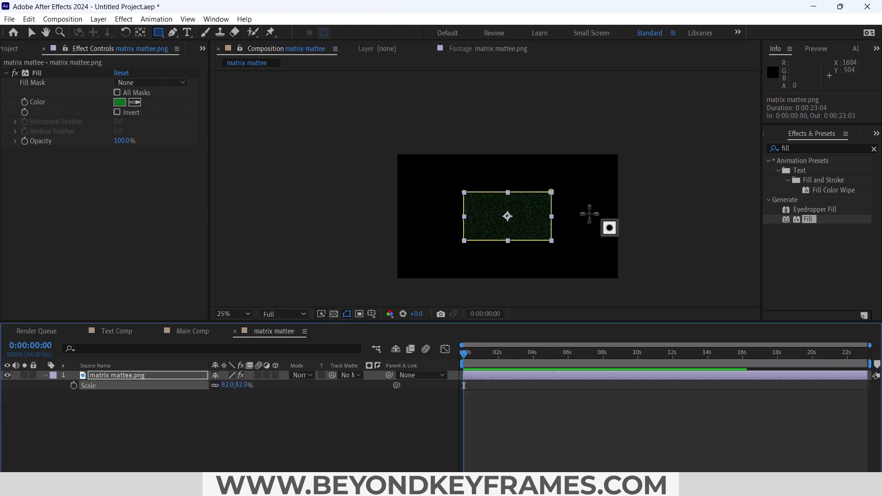
pyautogui.scroll(5, 589, 215)
pyautogui.scroll(3, 562, 240)
pyautogui.hotkey('shift', '/')
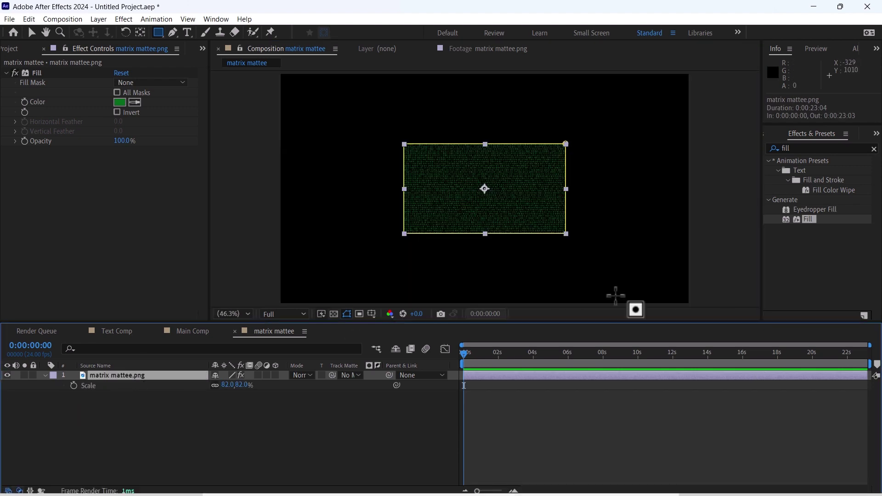
# Apply CC RepeTile to tile the code right, left (780), down and up across the frame
pyautogui.click(821, 148)
pyautogui.write('cc rep')
pyautogui.doubleClick(810, 170)
pyautogui.moveTo(119, 161); pyautogui.dragTo(594, 192)
pyautogui.click(115, 171)
pyautogui.write('780')
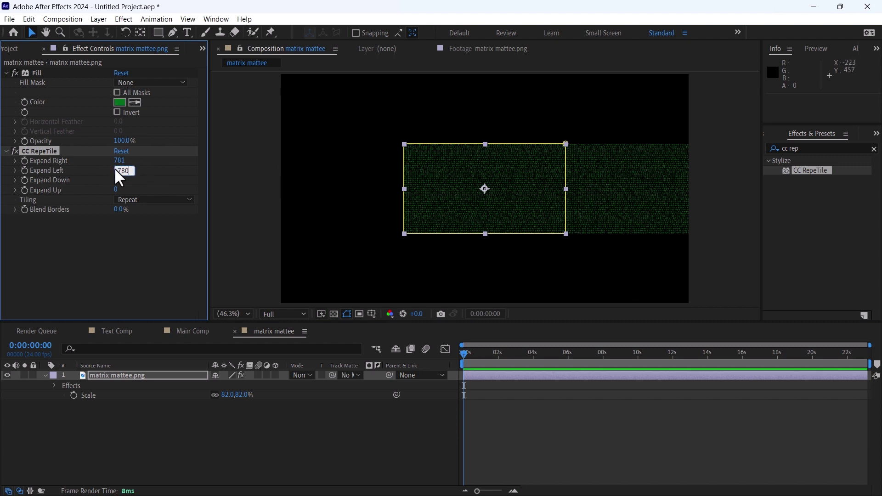
pyautogui.press('Return')
pyautogui.click(116, 180)
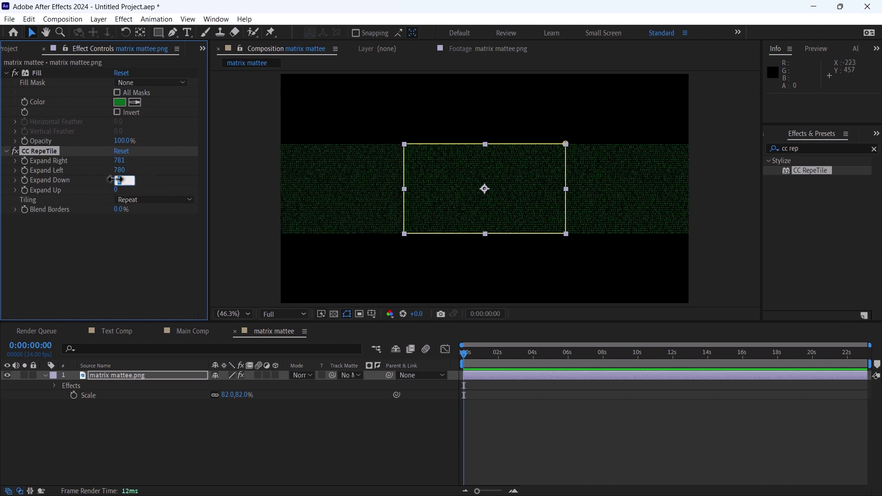
pyautogui.write('80')
pyautogui.press('Return')
pyautogui.click(115, 189)
pyautogui.write('780')
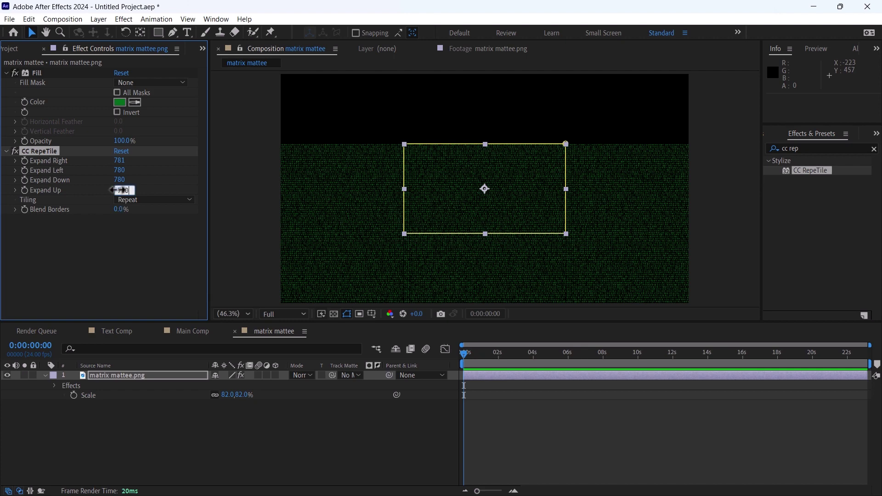
pyautogui.press('Return')
# Place matrix mattee above Text Comp in Main Comp, then open Text Comp
pyautogui.click(184, 330)
pyautogui.click(13, 49)
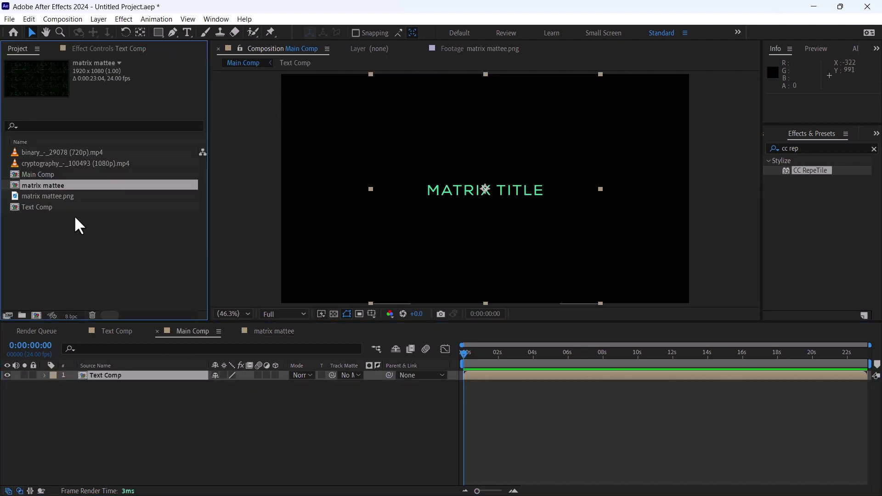
pyautogui.moveTo(41, 189); pyautogui.dragTo(86, 373)
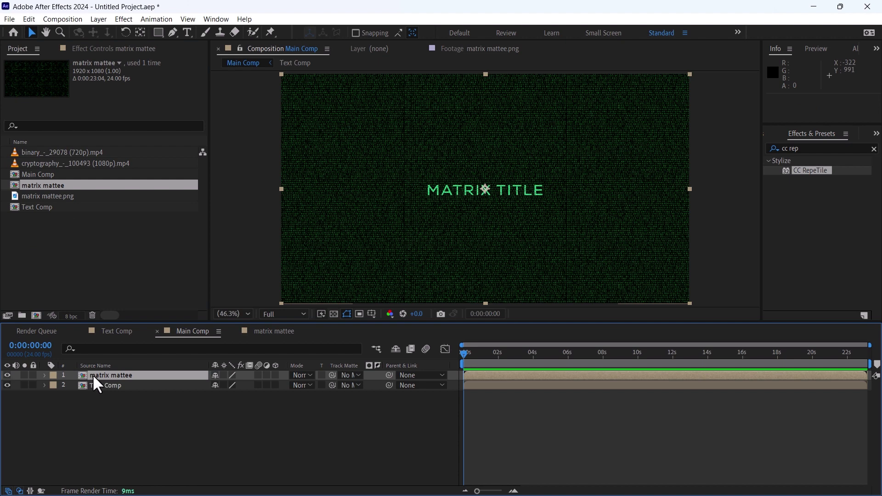
pyautogui.doubleClick(94, 384)
# Add a Tracking animator to MATRIX TITLE and keyframe range Offset from 0% at 0s to 100% at 1:11
pyautogui.click(282, 387)
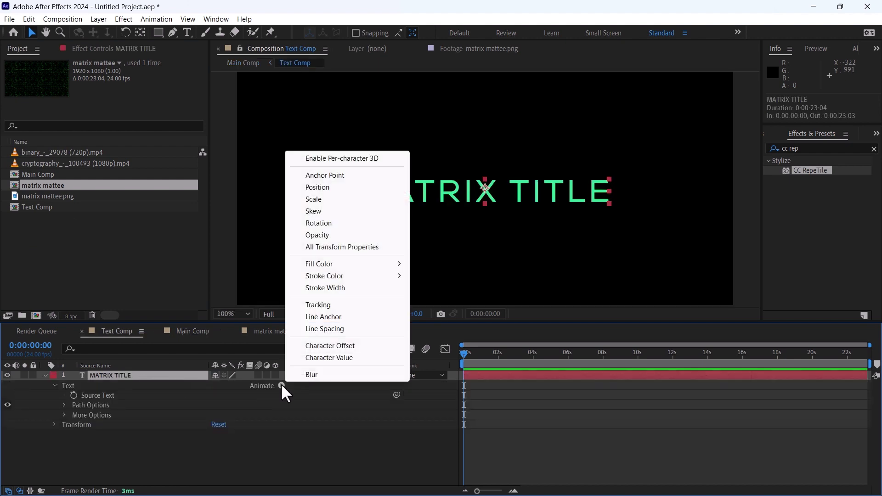
pyautogui.click(282, 386)
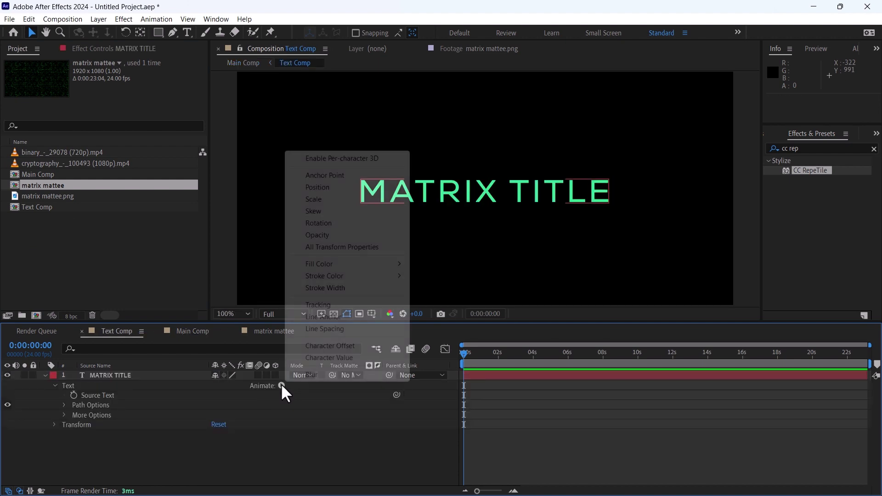
pyautogui.click(318, 306)
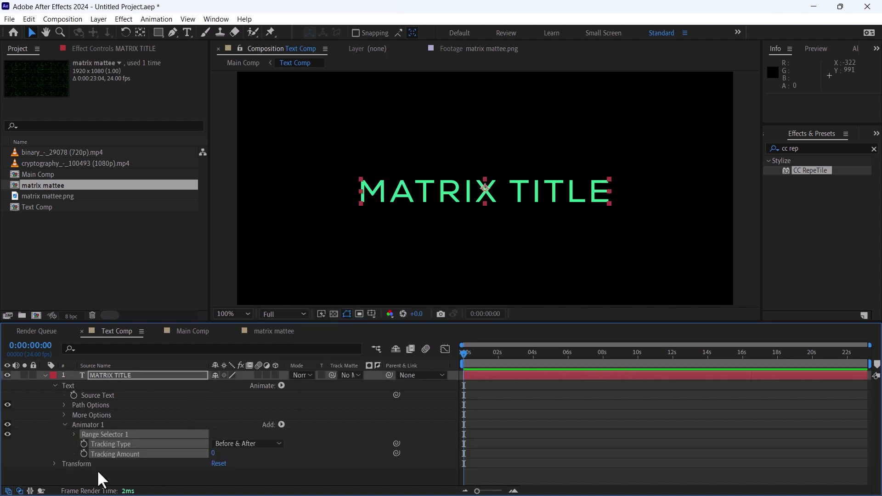
pyautogui.click(73, 433)
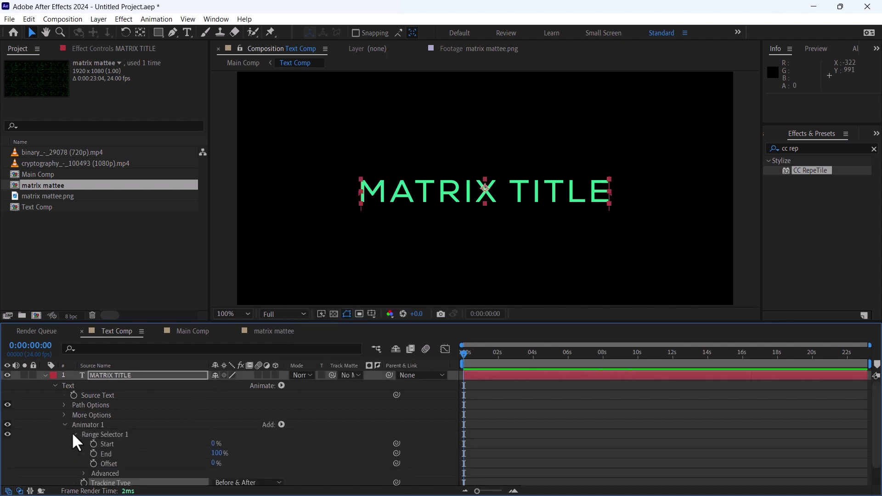
pyautogui.scroll(-2, 147, 445)
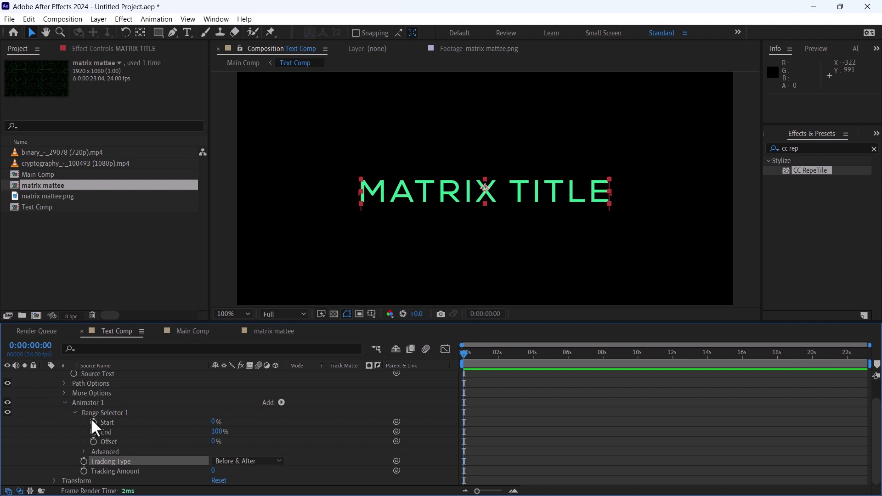
pyautogui.click(93, 442)
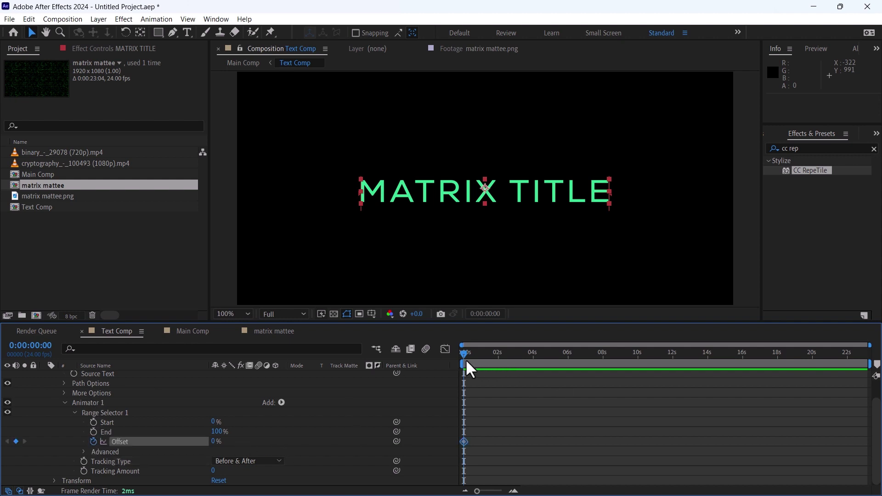
pyautogui.moveTo(465, 359)
pyautogui.mouseDown()
pyautogui.moveTo(502, 355)
pyautogui.moveTo(490, 356)
pyautogui.mouseUp()
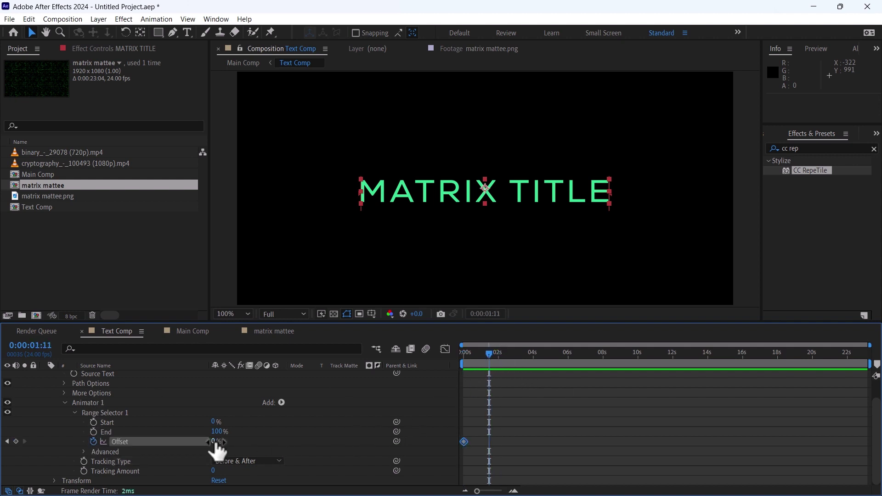
pyautogui.moveTo(213, 442); pyautogui.dragTo(423, 442)
# Lower the range selector Smoothness, turn Randomize Order on, and select Animator 1
pyautogui.press('Home')
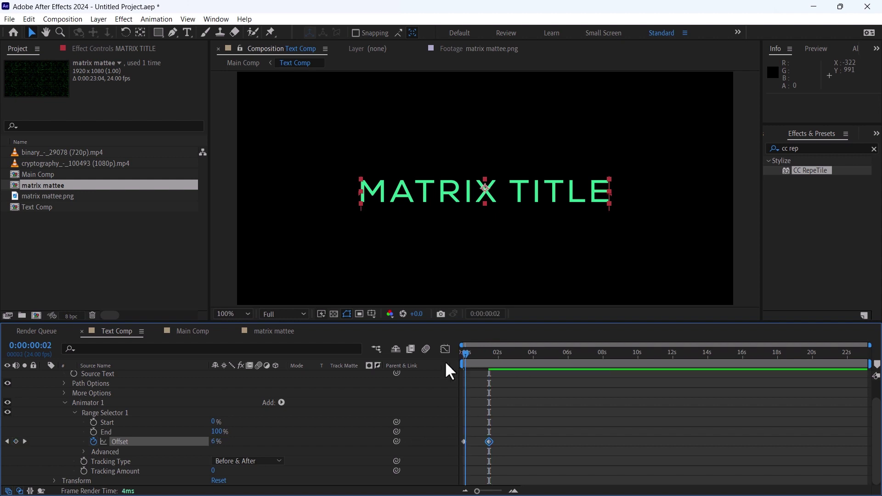
pyautogui.click(78, 452)
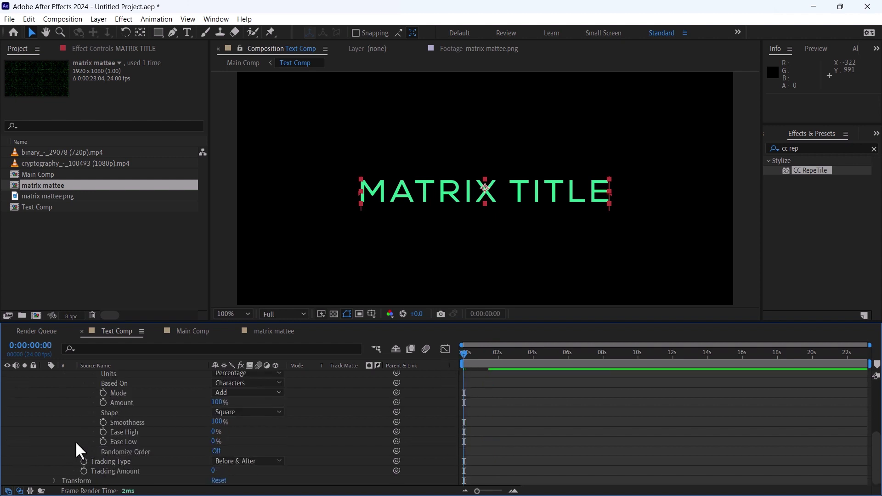
pyautogui.scroll(-3, 75, 441)
pyautogui.scroll(-2, 201, 418)
pyautogui.moveTo(219, 423); pyautogui.dragTo(170, 424)
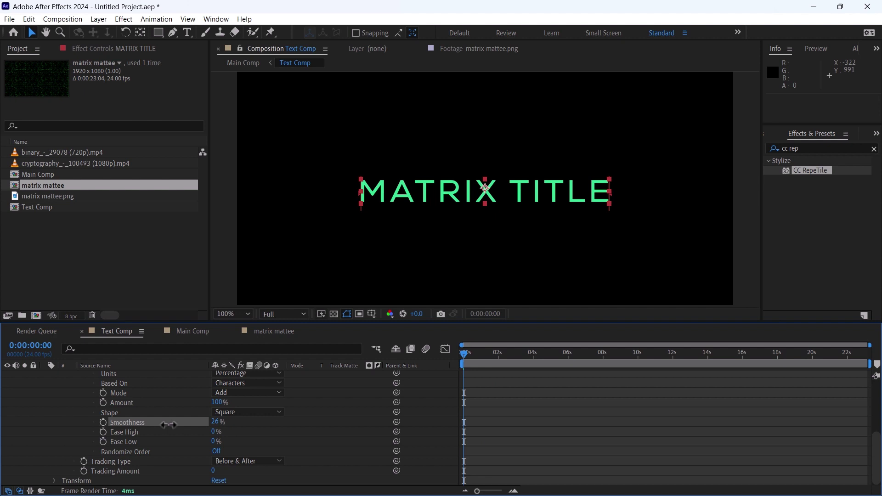
pyautogui.click(215, 452)
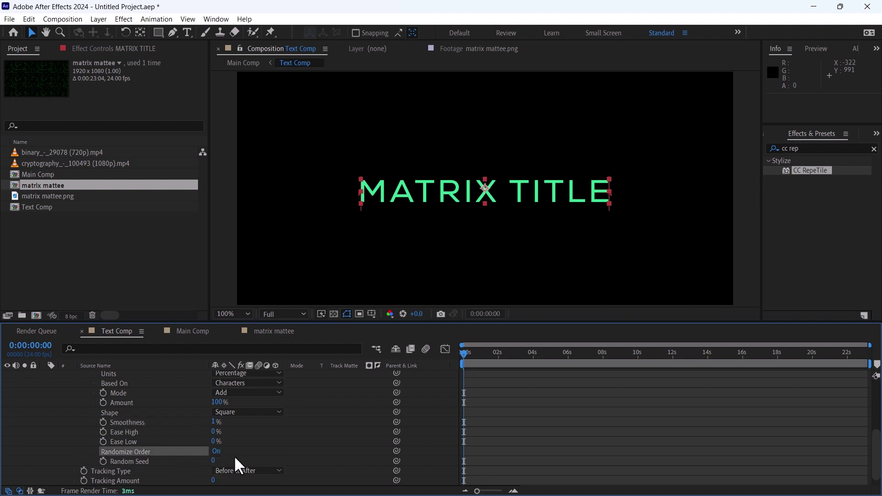
pyautogui.scroll(3, 133, 450)
pyautogui.scroll(1, 119, 409)
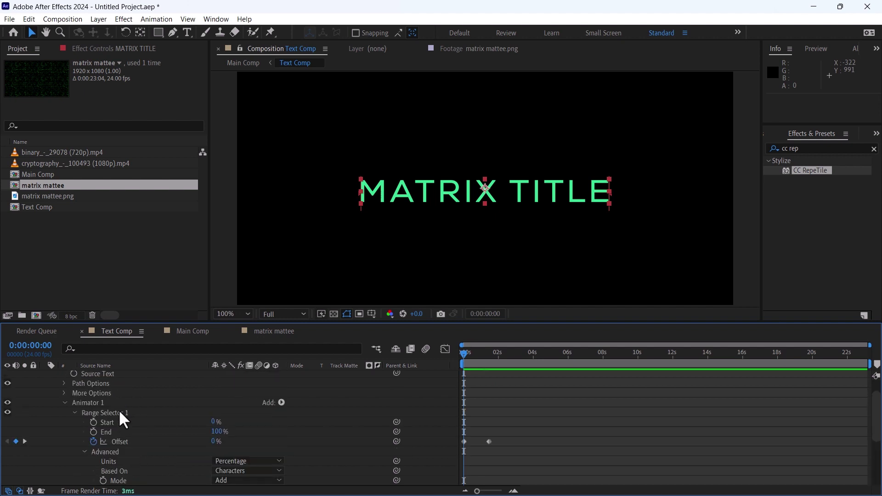
pyautogui.click(100, 403)
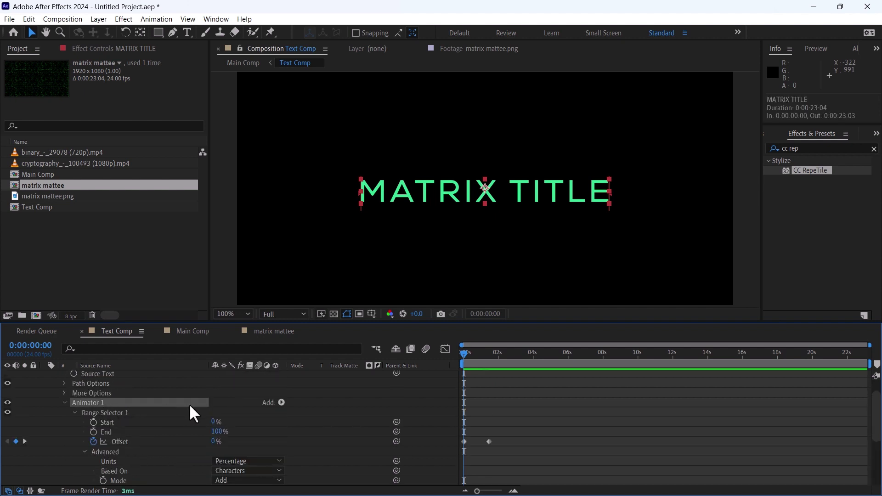
pyautogui.click(281, 403)
pyautogui.moveTo(311, 408)
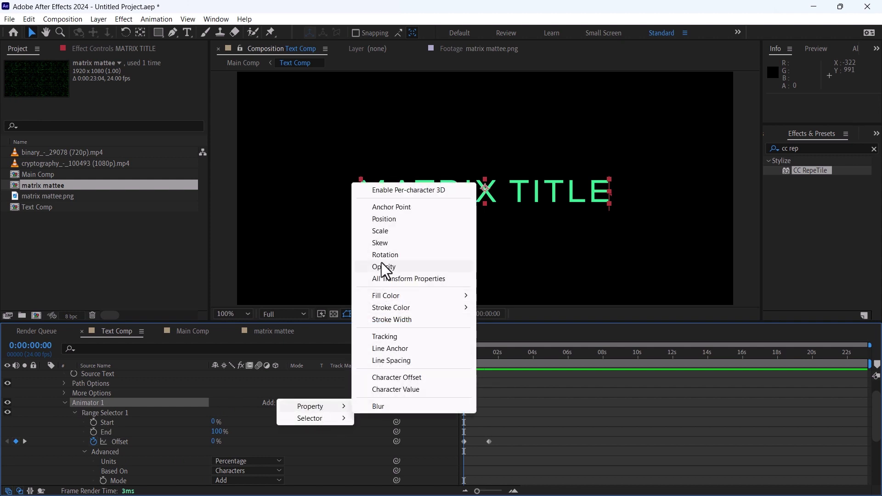
# Add Opacity at 0% to the animator and preview the random letter reveal
pyautogui.click(384, 267)
pyautogui.moveTo(213, 450); pyautogui.dragTo(93, 451)
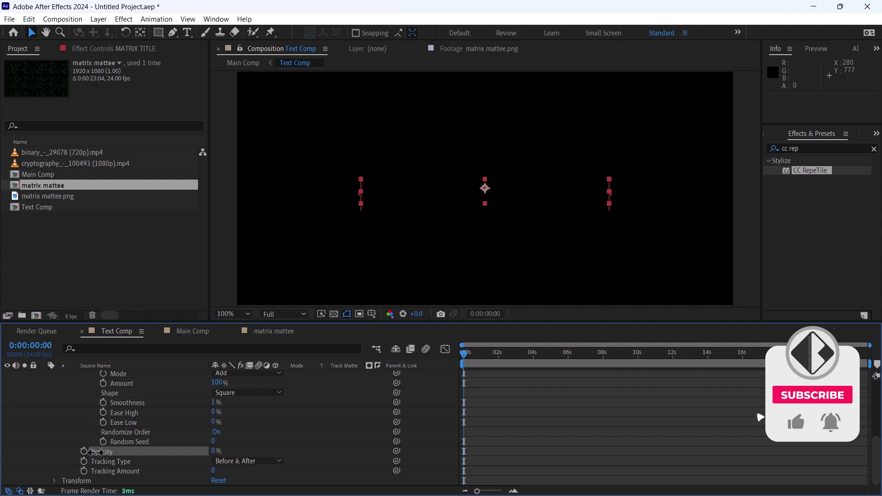
pyautogui.click(509, 453)
pyautogui.press('space')
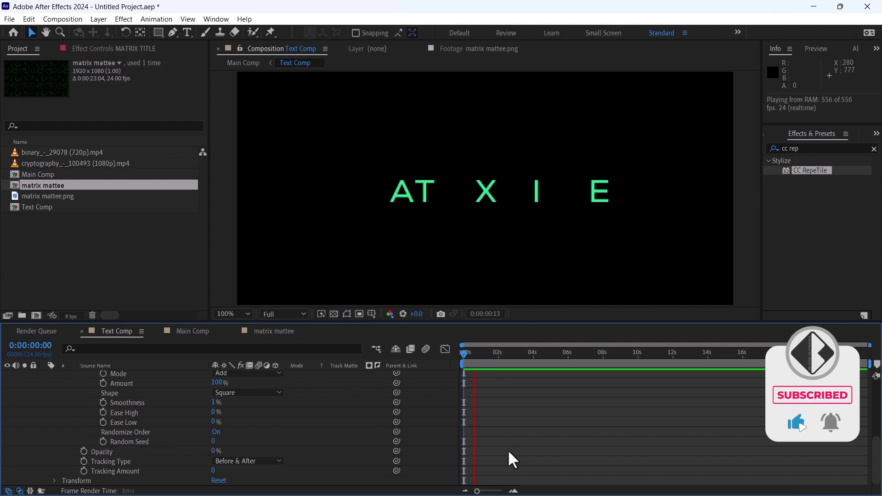
pyautogui.press('space')
# Apply Easy Ease (F9) to both range Offset keyframes
pyautogui.press('u')
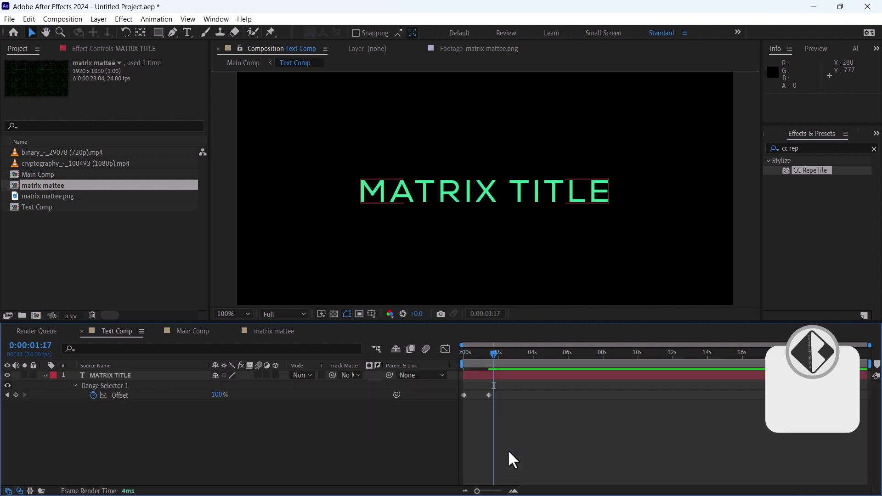
pyautogui.moveTo(501, 396); pyautogui.dragTo(459, 399)
pyautogui.press('F9')
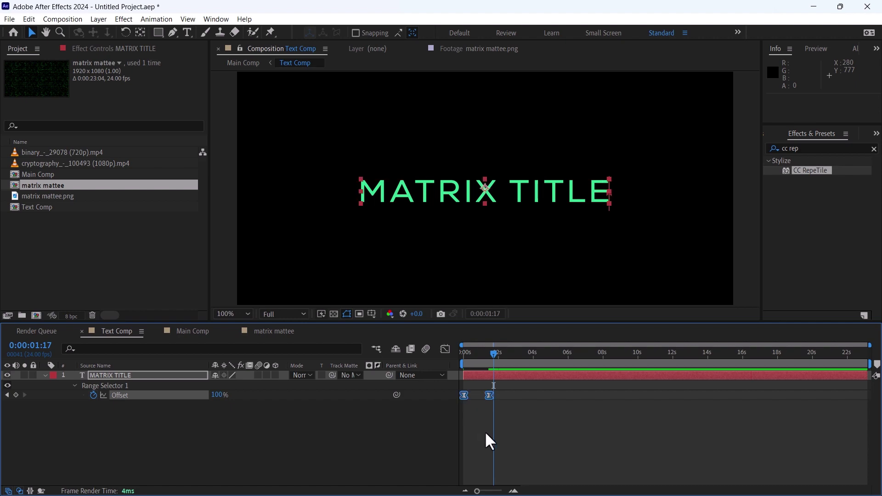
pyautogui.click(486, 434)
# In Main Comp, move matrix mattee below Text Comp and select Text Comp
pyautogui.click(190, 330)
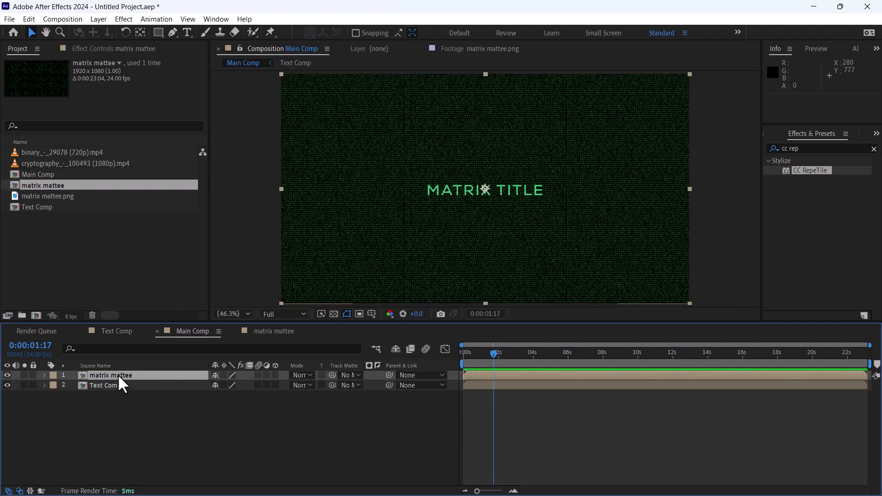
pyautogui.moveTo(121, 377); pyautogui.dragTo(123, 387)
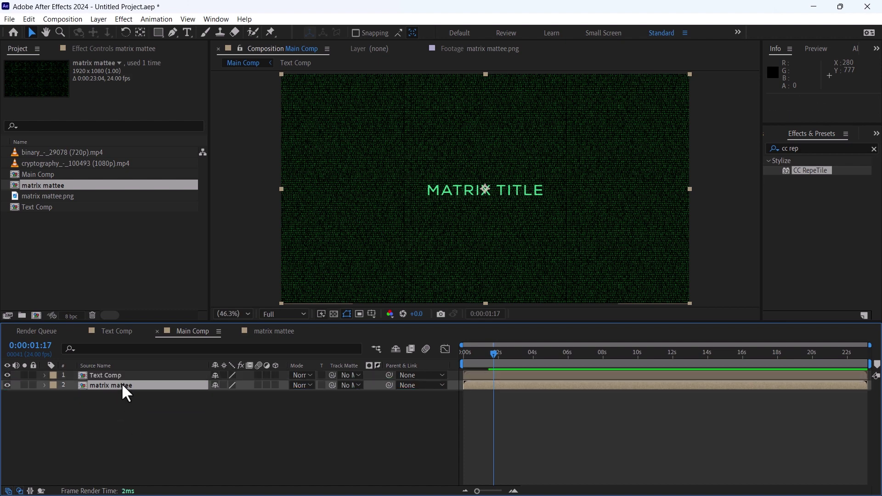
pyautogui.click(114, 376)
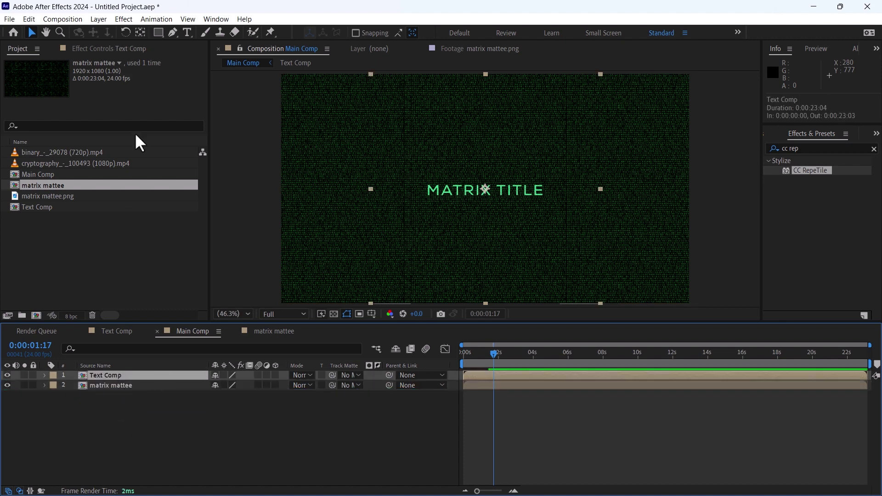
# Apply a Fill effect to Text Comp with a darker green colour
pyautogui.click(108, 45)
pyautogui.click(807, 148)
pyautogui.write('f')
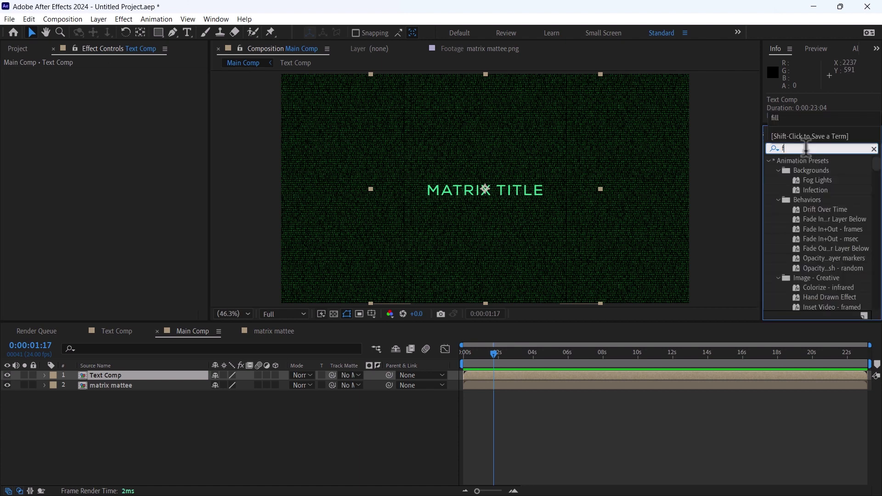
pyautogui.write('ill')
pyautogui.moveTo(810, 219); pyautogui.dragTo(113, 377)
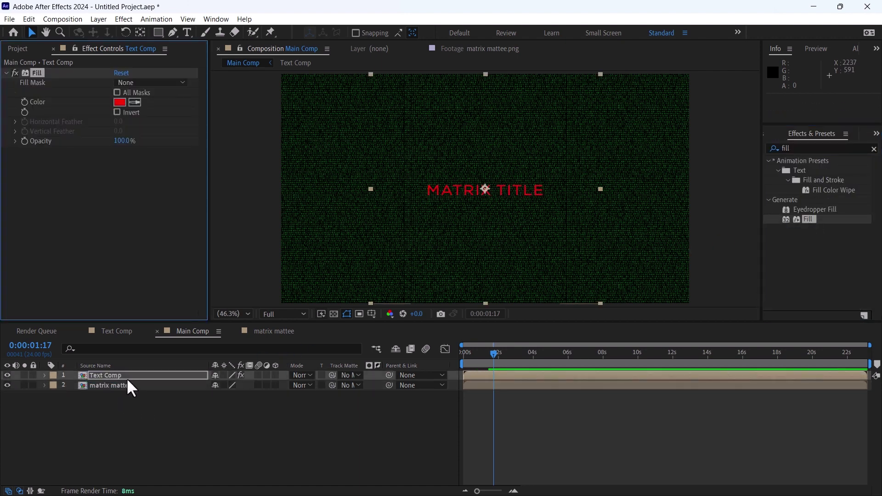
pyautogui.click(120, 102)
pyautogui.click(209, 372)
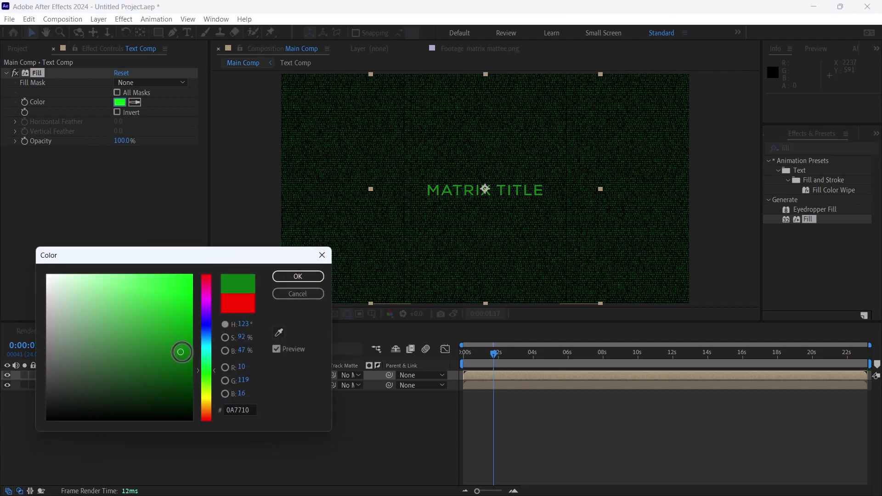
pyautogui.moveTo(181, 350); pyautogui.dragTo(185, 353)
pyautogui.click(297, 277)
# Keyframe the fill colour at 0s, then set a brighter green at frame 14
pyautogui.press('Home')
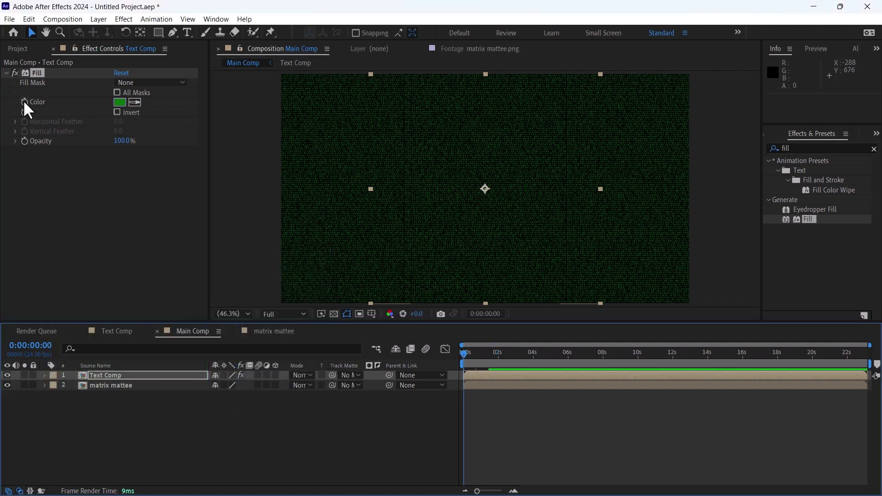
pyautogui.click(24, 101)
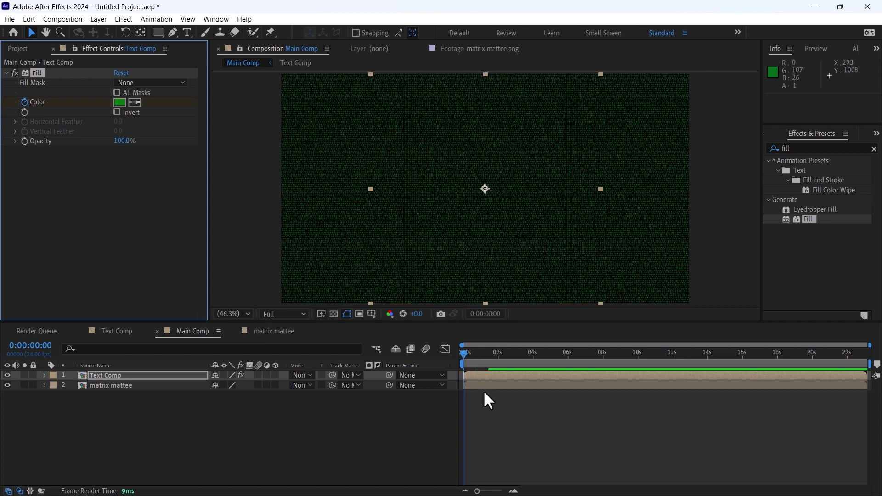
pyautogui.press('u')
pyautogui.scroll(5, 474, 390)
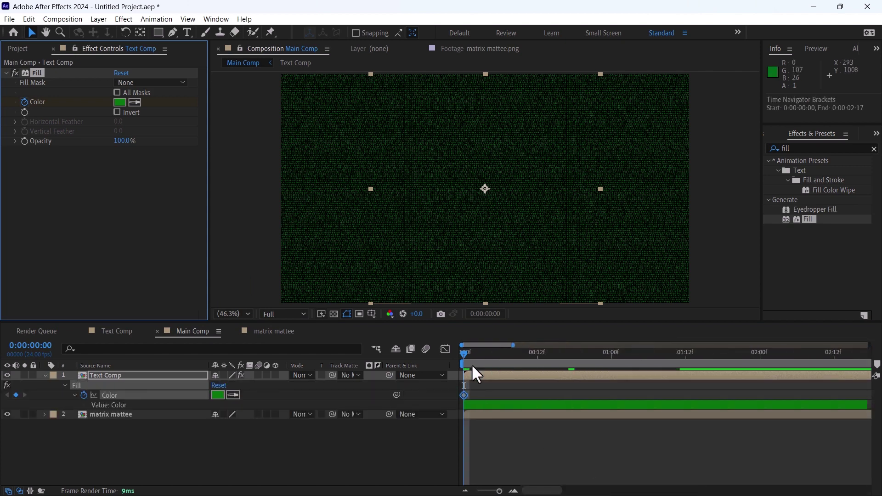
pyautogui.moveTo(482, 354); pyautogui.dragTo(537, 351)
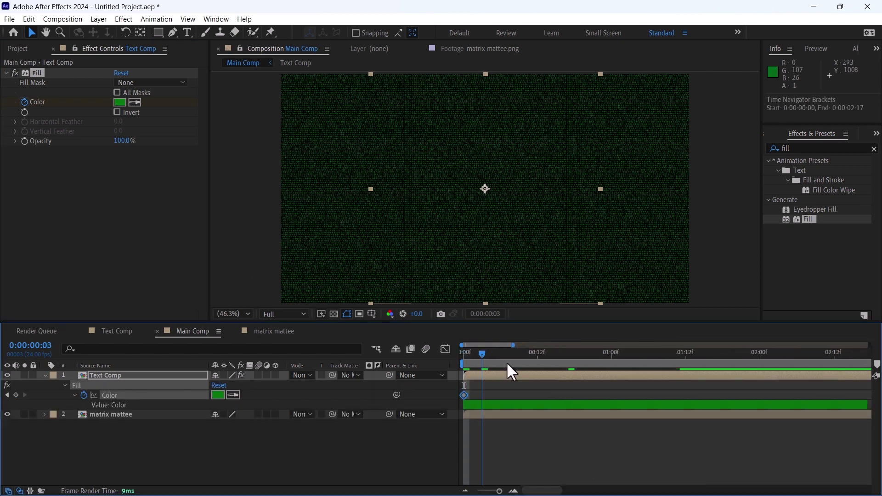
pyautogui.click(120, 102)
pyautogui.press('Escape')
pyautogui.click(119, 103)
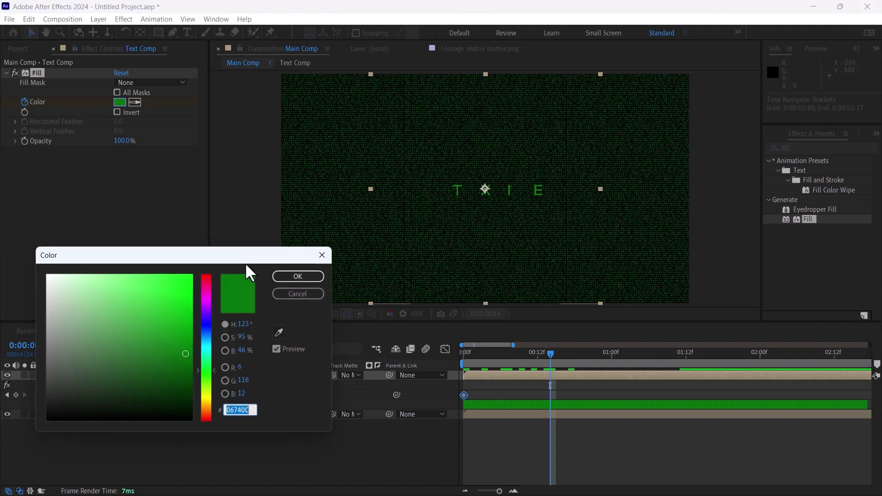
pyautogui.click(181, 304)
pyautogui.click(299, 277)
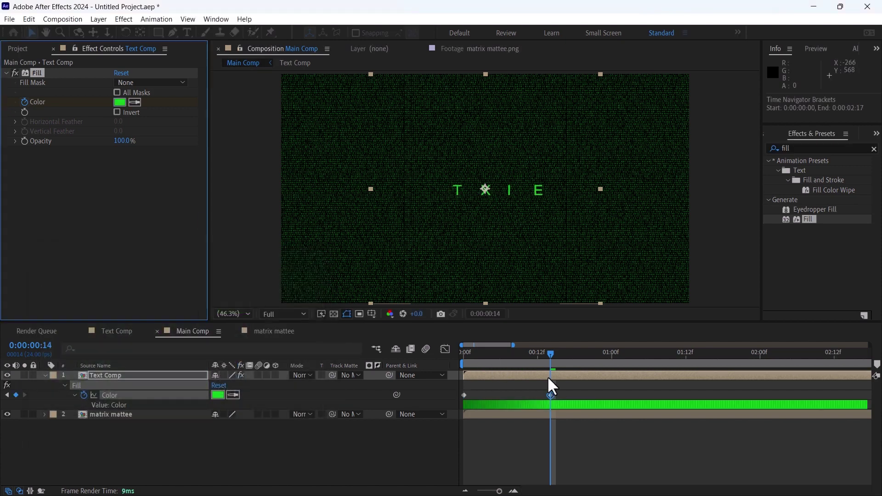
# Add a Glow to Text Comp with 42% threshold, radius 20 and intensity 0.2
pyautogui.click(820, 148)
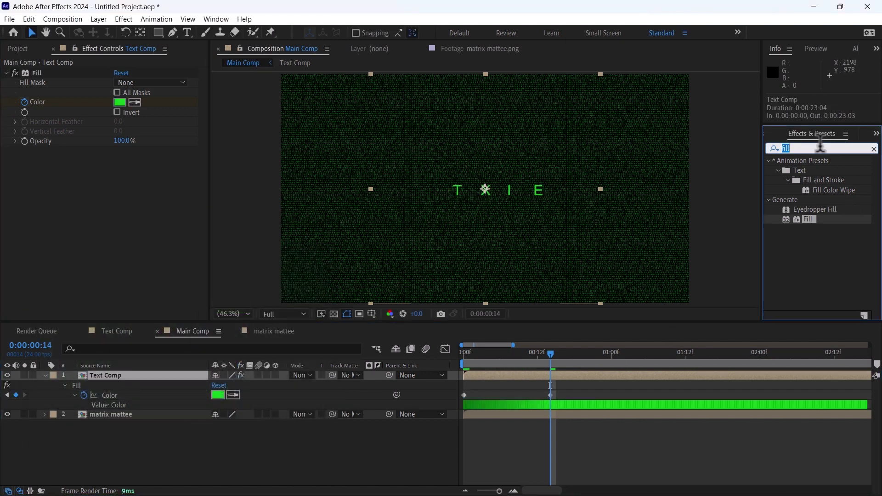
pyautogui.write('glow')
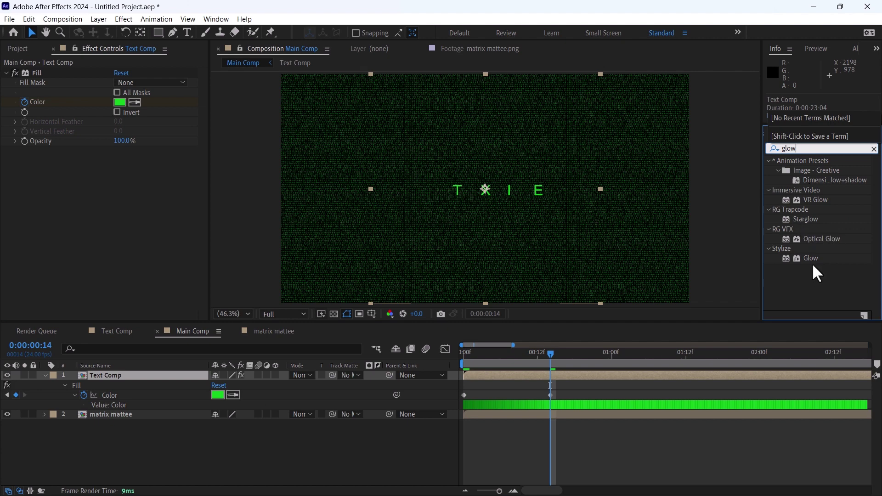
pyautogui.moveTo(811, 258); pyautogui.dragTo(600, 374)
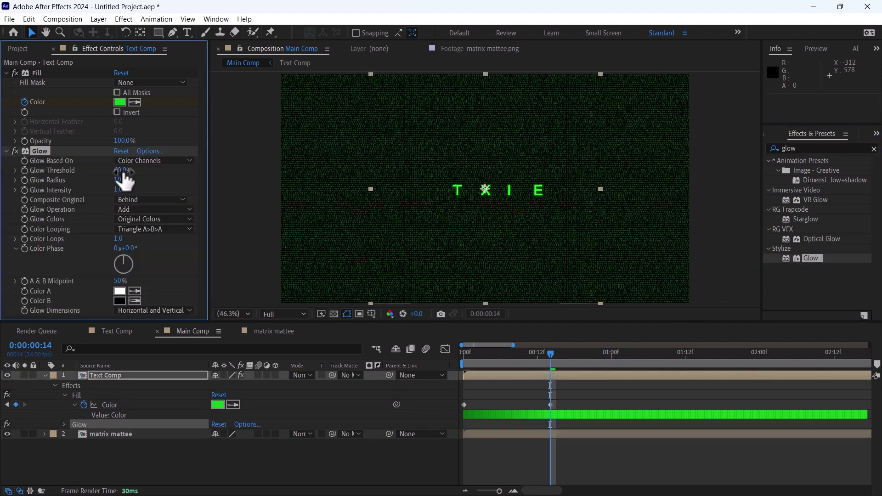
pyautogui.click(122, 170)
pyautogui.write('42')
pyautogui.press('Return')
pyautogui.click(119, 181)
pyautogui.write('20')
pyautogui.click(122, 190)
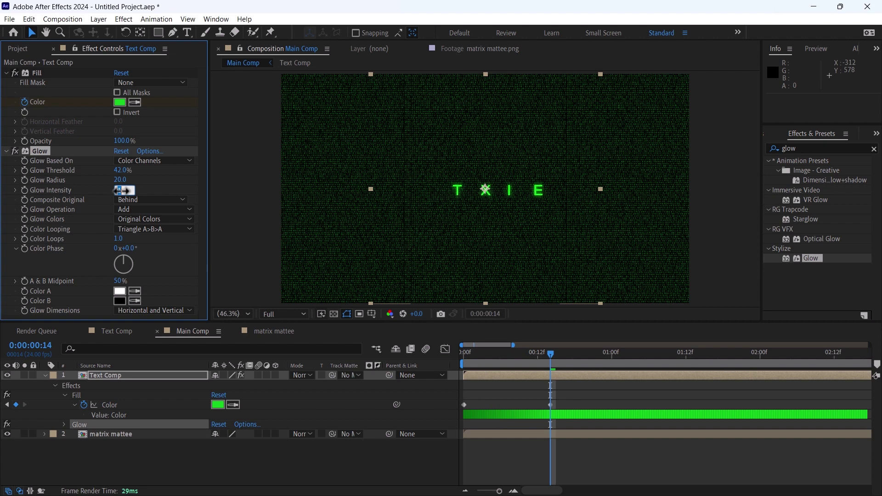
pyautogui.write('0.2')
pyautogui.press('Return')
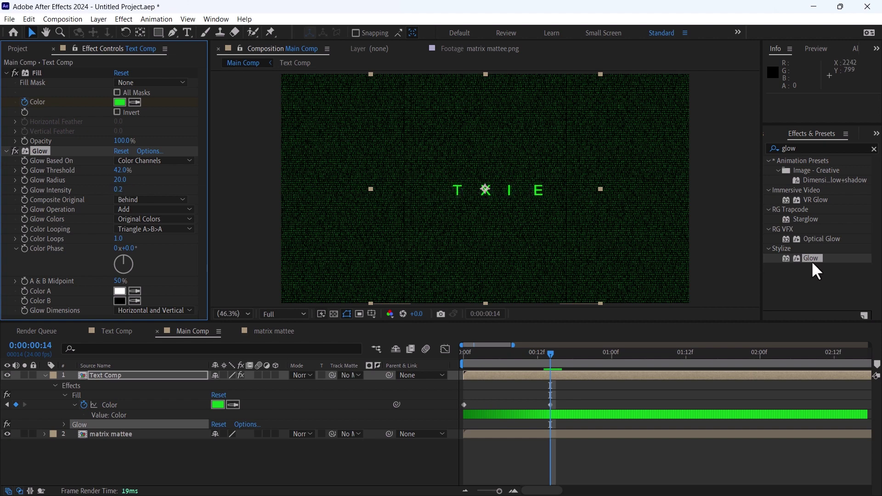
# Add a second Glow with 8% threshold, radius 67 and intensity 0.3
pyautogui.moveTo(811, 259); pyautogui.dragTo(562, 374)
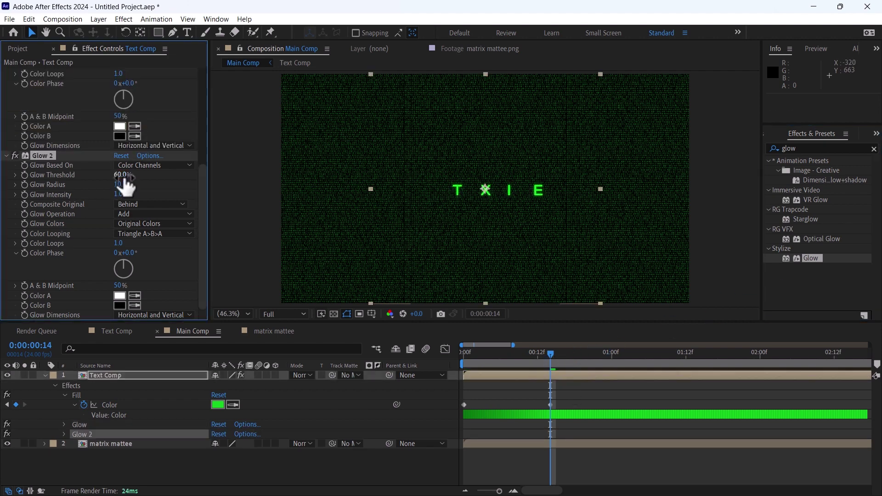
pyautogui.click(123, 176)
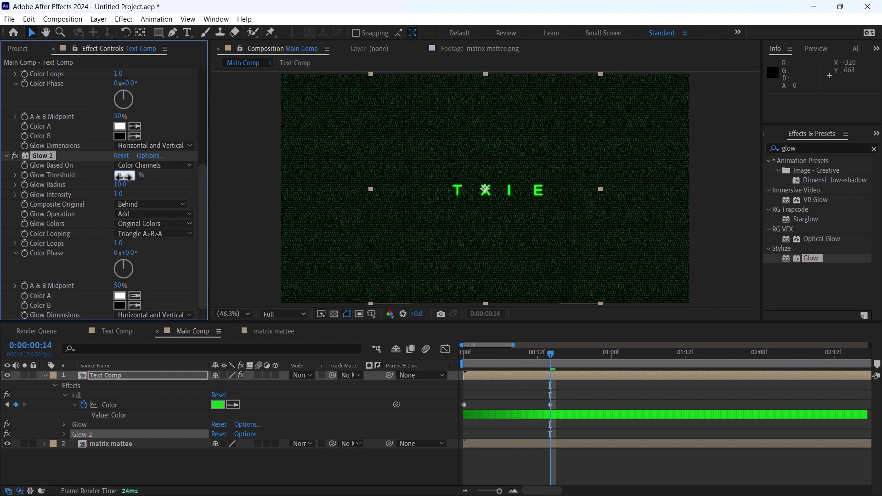
pyautogui.write('8')
pyautogui.press('Return')
pyautogui.click(121, 184)
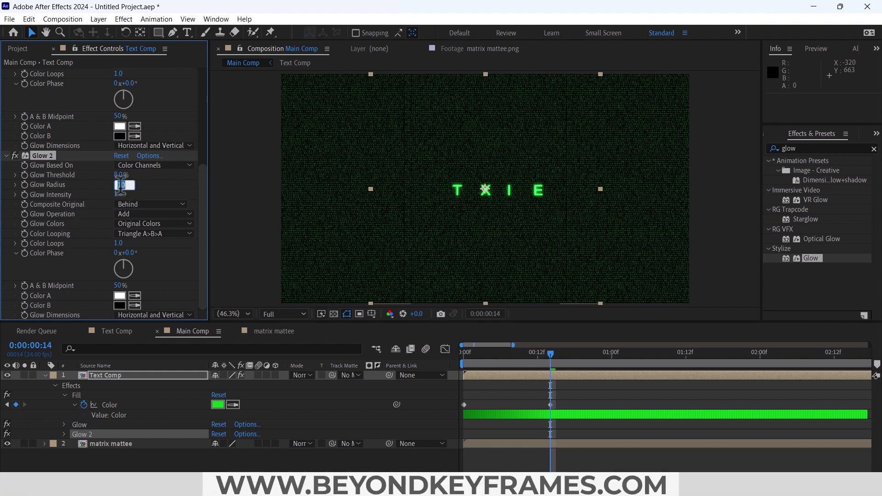
pyautogui.write('67')
pyautogui.press('Return')
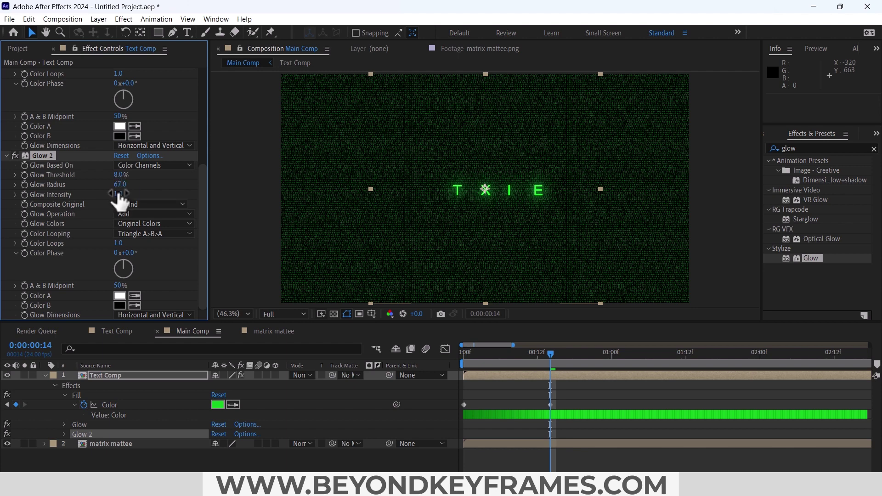
pyautogui.click(119, 195)
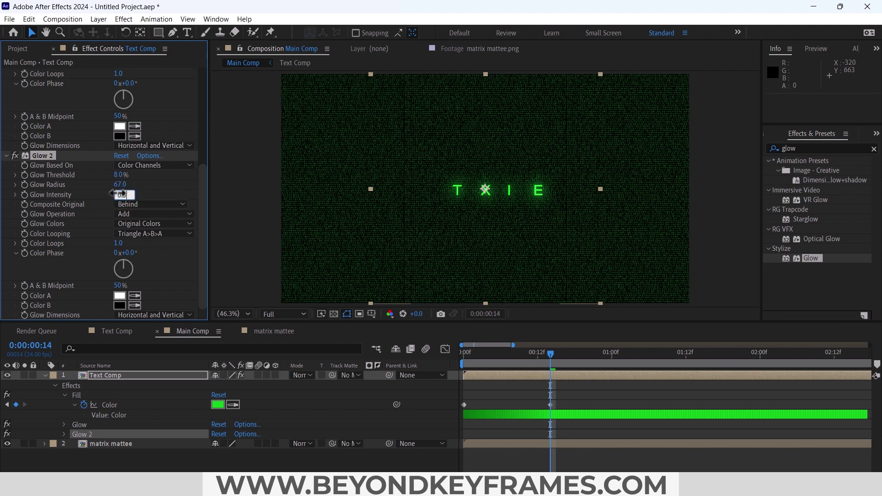
pyautogui.click(817, 148)
pyautogui.write('brus')
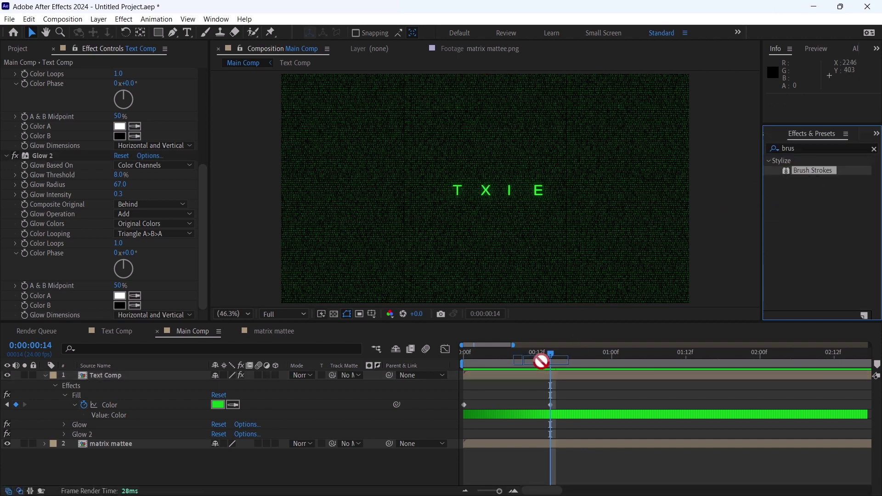
# Apply Brush Strokes to Text Comp and set its Stroke Density to 2
pyautogui.moveTo(810, 170); pyautogui.dragTo(532, 377)
pyautogui.press('/')
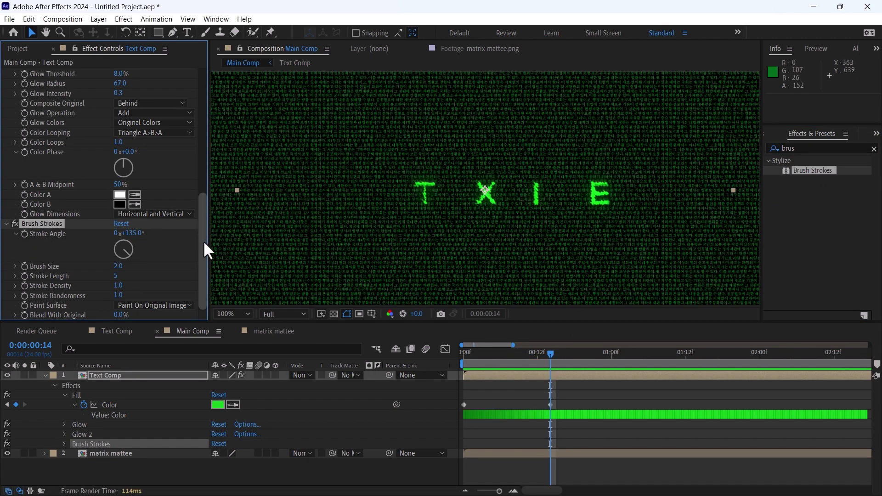
pyautogui.click(117, 274)
pyautogui.press('Tab')
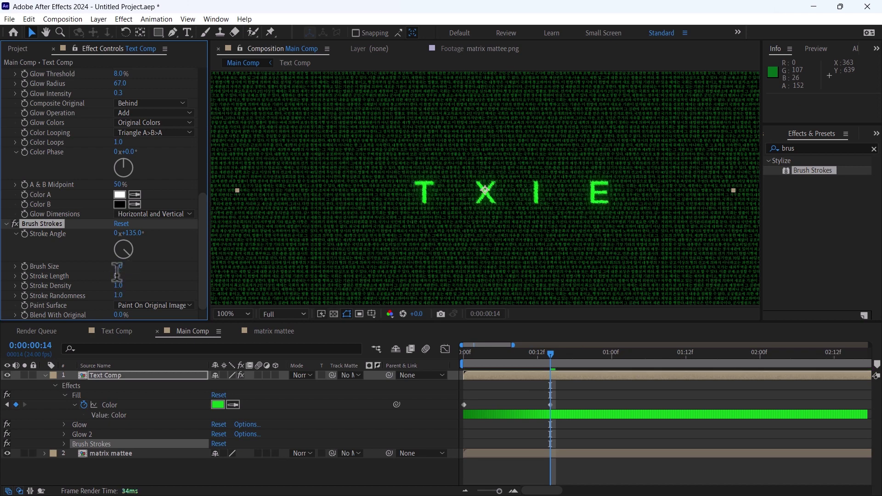
pyautogui.press('Return')
pyautogui.press('space')
pyautogui.click(132, 453)
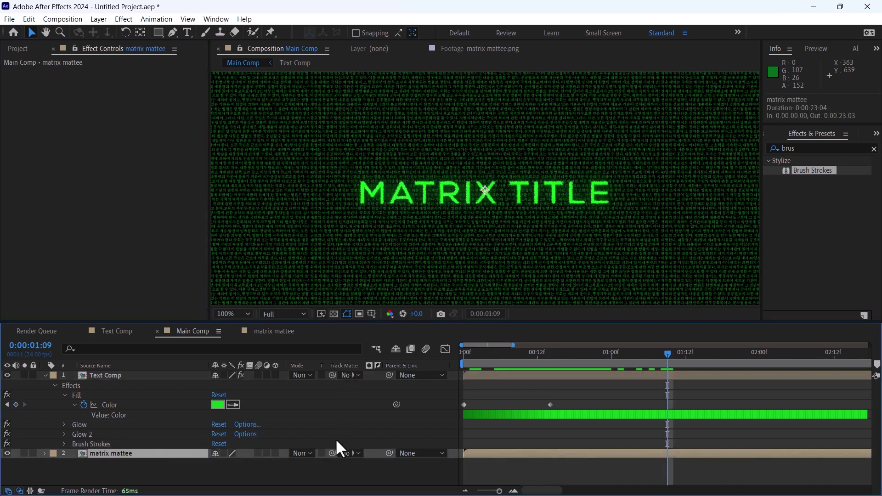
# Set Text Comp as matrix mattee's track matte and make Text Comp visible again
pyautogui.moveTo(332, 453); pyautogui.dragTo(120, 375)
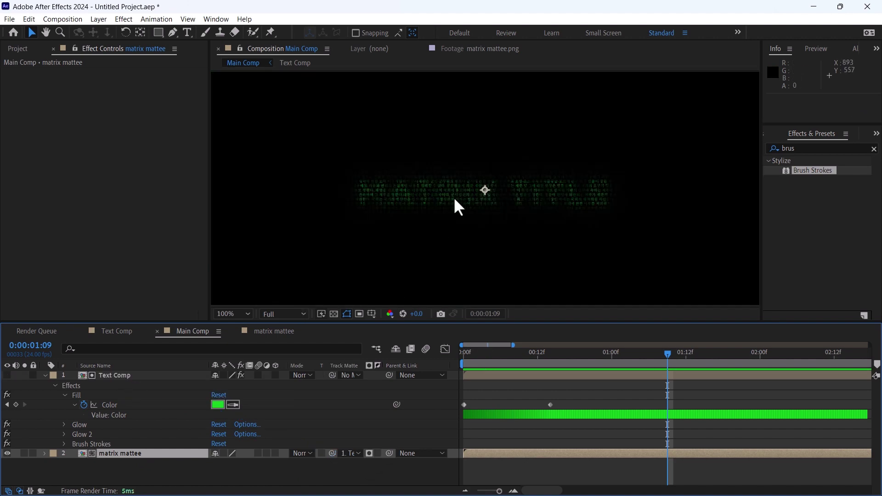
pyautogui.press('.')
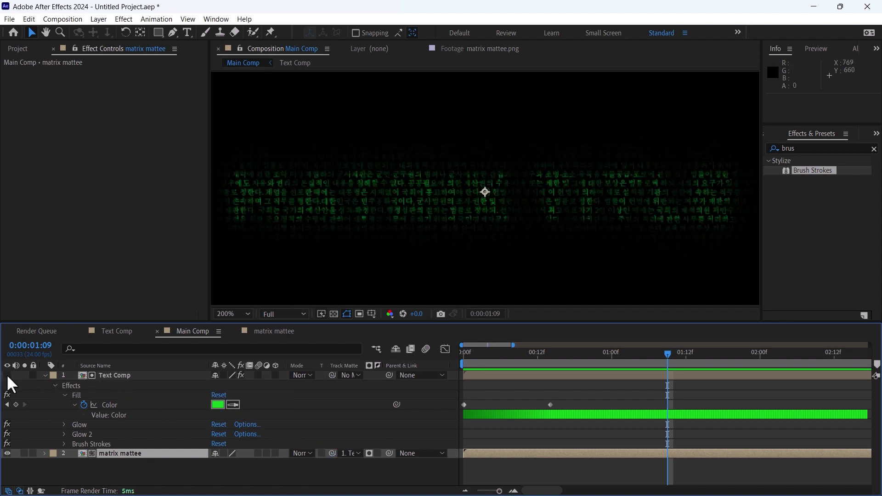
pyautogui.click(7, 375)
pyautogui.press(',')
pyautogui.press('pagedown')
pyautogui.press('pagedown')
pyautogui.press('pagedown')
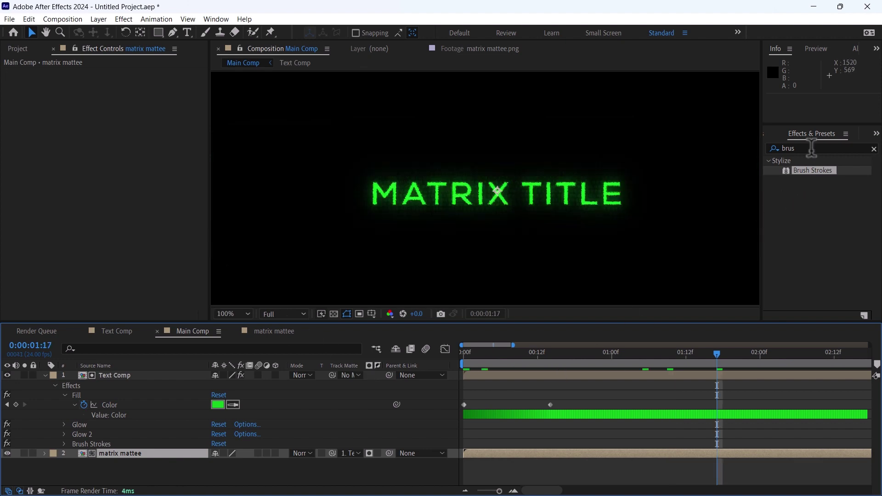
pyautogui.click(812, 148)
pyautogui.write('glow')
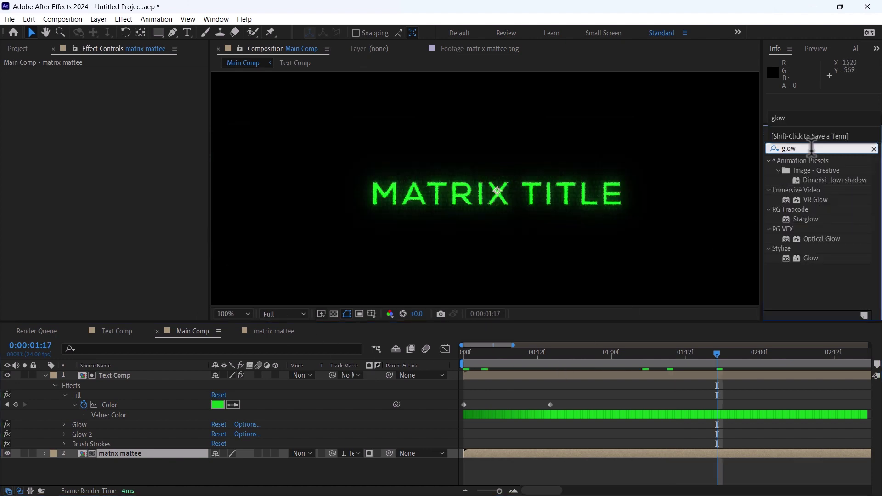
# Add a third Glow to the title with radius 26 and intensity 0.9, undoing a threshold tweak
pyautogui.moveTo(810, 258); pyautogui.dragTo(496, 193)
pyautogui.moveTo(119, 185); pyautogui.dragTo(136, 185)
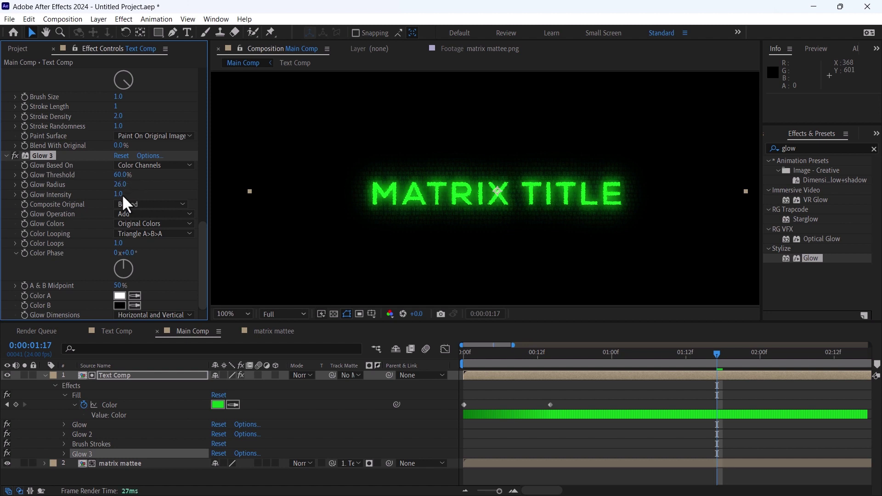
pyautogui.moveTo(119, 195); pyautogui.dragTo(126, 210)
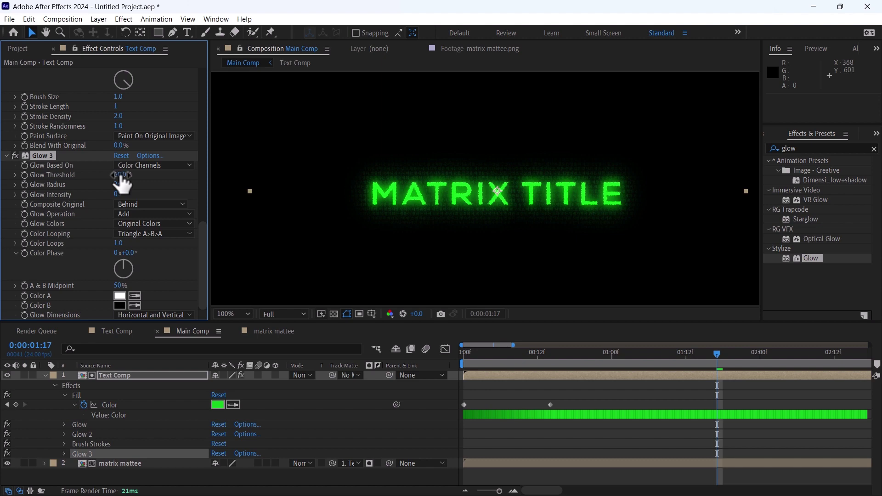
pyautogui.moveTo(121, 175); pyautogui.dragTo(99, 180)
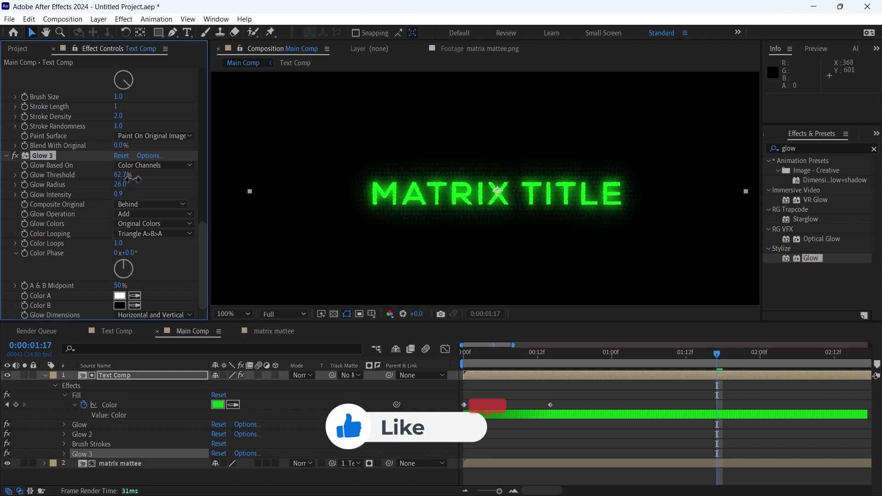
pyautogui.hotkey('ctrl', 'z')
# Lighten the green fill at the colour keyframe, then create a comp from the cryptography footage
pyautogui.press('j')
pyautogui.scroll(5, 201, 186)
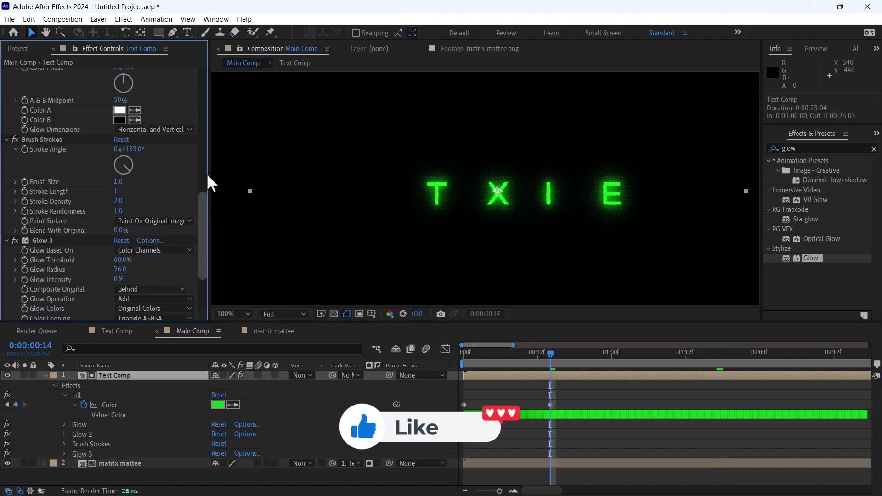
pyautogui.scroll(5, 197, 124)
pyautogui.click(121, 95)
pyautogui.moveTo(162, 290); pyautogui.dragTo(138, 277)
pyautogui.click(296, 278)
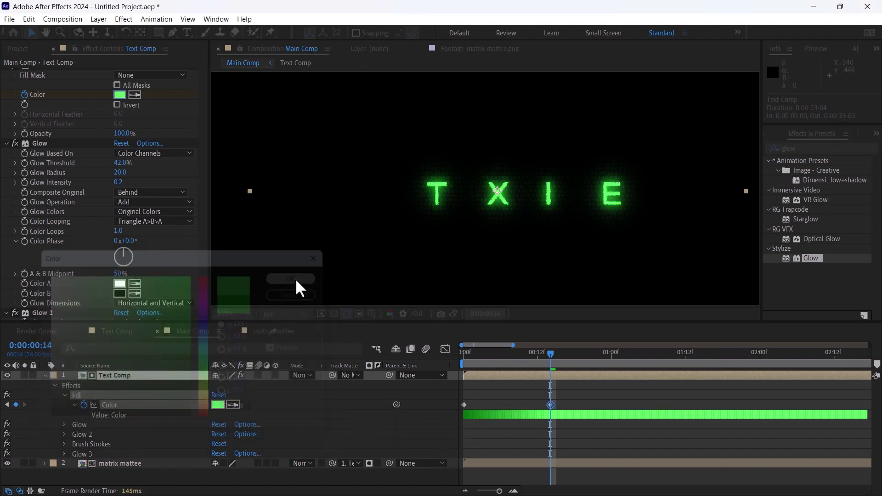
pyautogui.moveTo(49, 163); pyautogui.dragTo(36, 315)
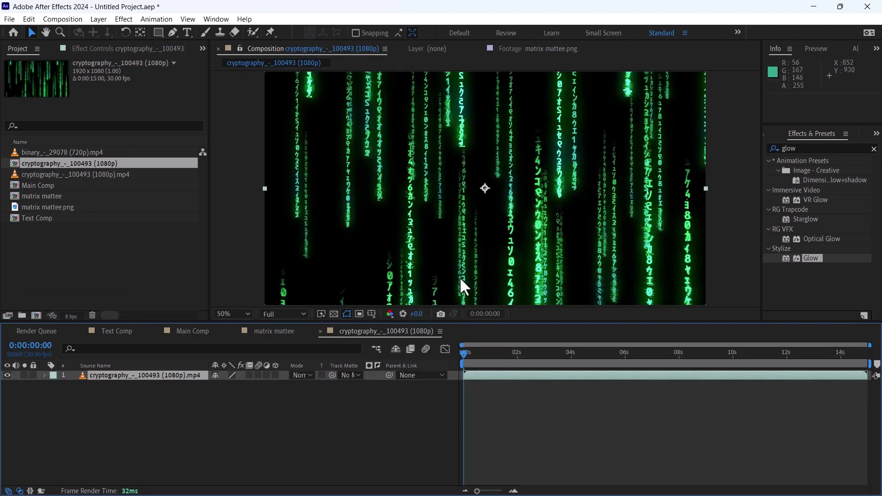
# Add the binary code footage to the comp and scale it up to 152%
pyautogui.moveTo(66, 153)
pyautogui.mouseDown()
pyautogui.moveTo(138, 364)
pyautogui.moveTo(131, 376)
pyautogui.mouseUp()
pyautogui.press('s')
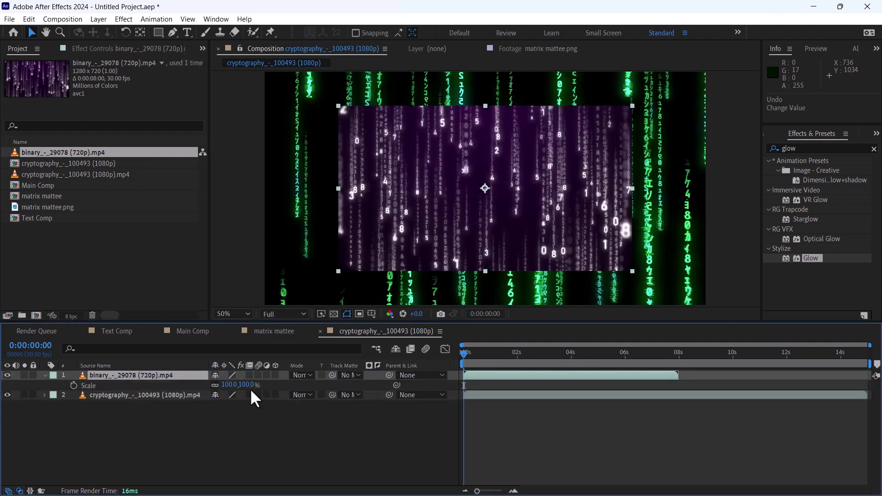
pyautogui.moveTo(245, 385); pyautogui.dragTo(273, 383)
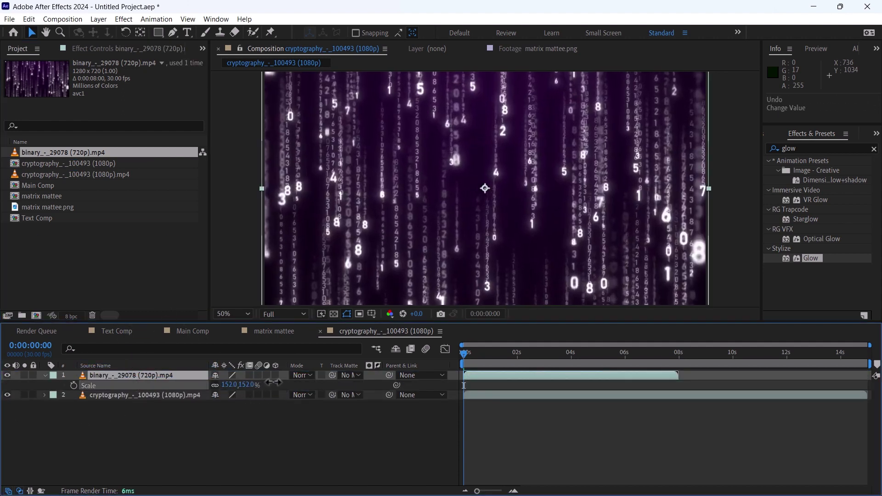
# Apply Tint to the binary footage, mapping white to a bright saturated green
pyautogui.click(803, 148)
pyautogui.write('ti')
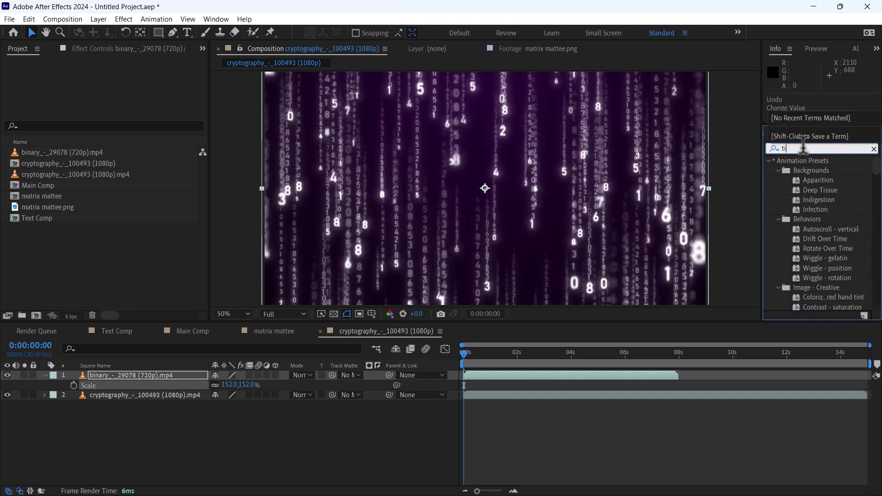
pyautogui.write('nt')
pyautogui.moveTo(812, 202)
pyautogui.mouseDown()
pyautogui.moveTo(513, 380)
pyautogui.moveTo(524, 380)
pyautogui.mouseUp()
pyautogui.click(120, 92)
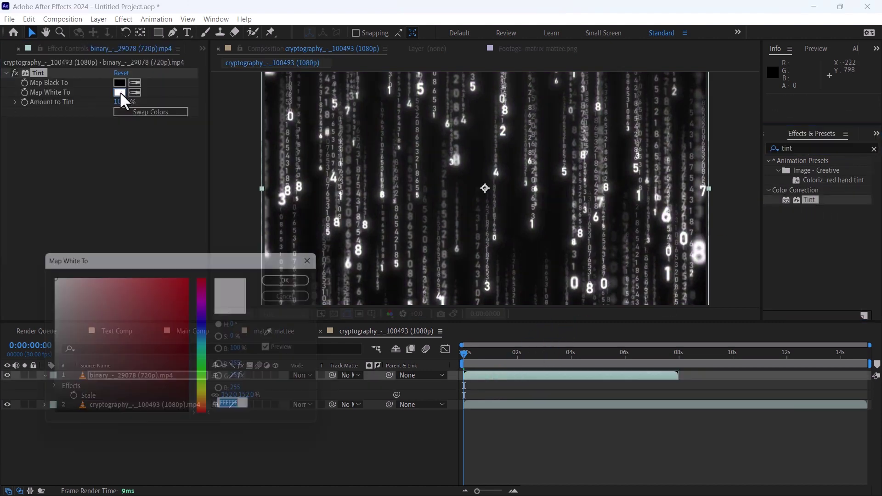
pyautogui.click(168, 377)
pyautogui.moveTo(206, 413); pyautogui.dragTo(206, 376)
pyautogui.click(182, 338)
pyautogui.moveTo(191, 328); pyautogui.dragTo(228, 319)
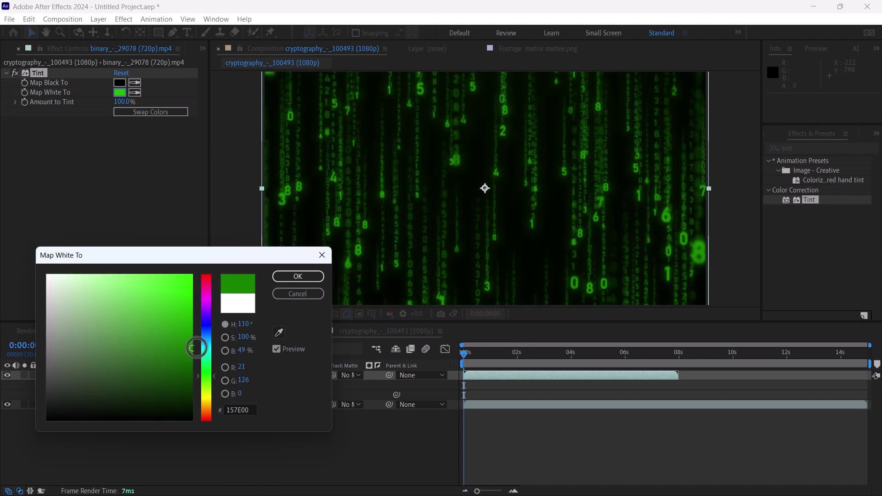
pyautogui.click(289, 274)
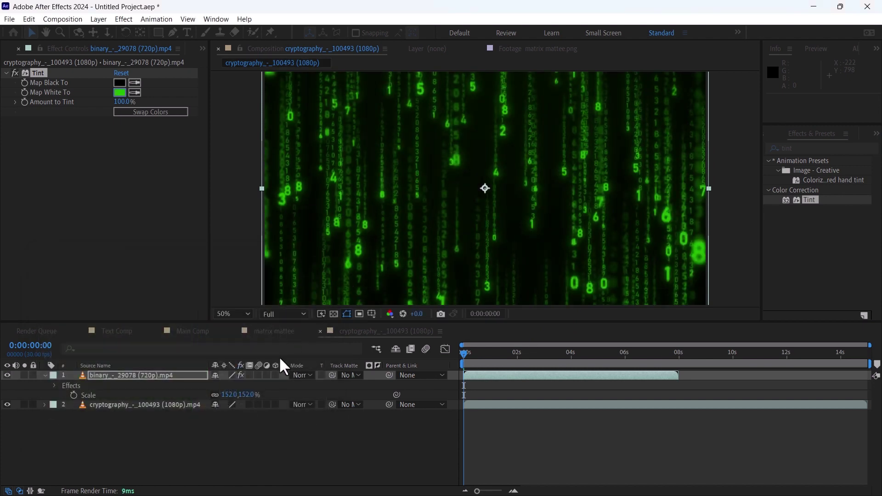
# Rename the comp 'background' and return to Main Comp
pyautogui.hotkey('ctrl', 'k')
pyautogui.write('bac')
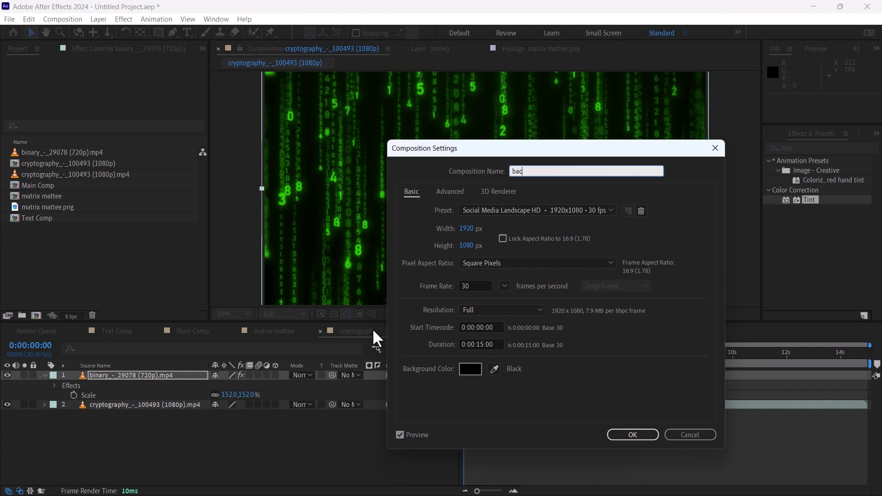
pyautogui.write('kground')
pyautogui.press('Return')
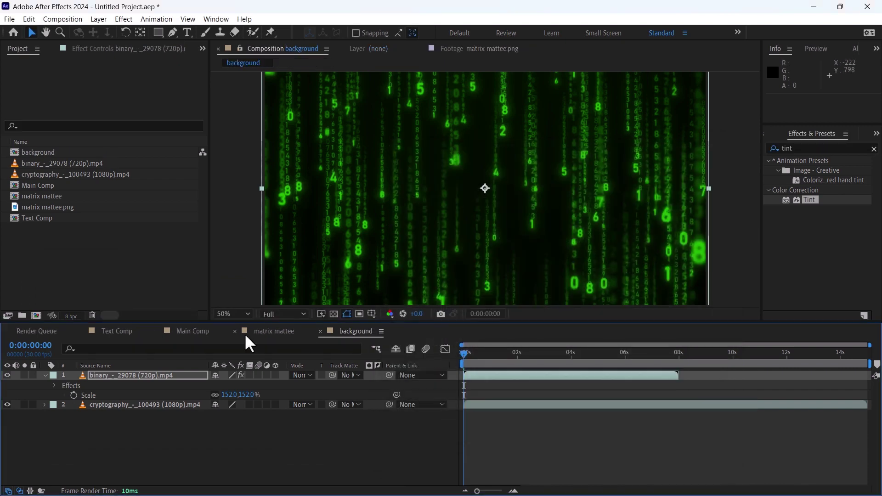
pyautogui.click(184, 331)
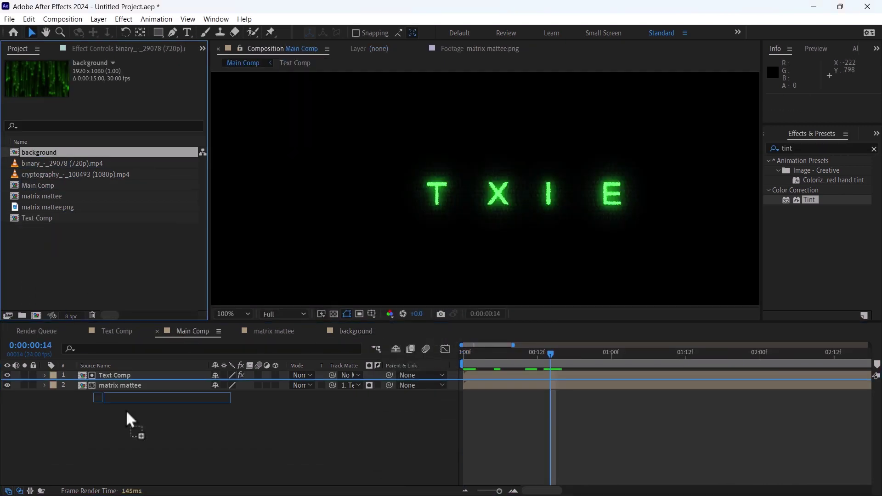
# Add the background comp to Main Comp and enlarge the MATRIX TITLE
pyautogui.moveTo(38, 152); pyautogui.dragTo(135, 434)
pyautogui.click(234, 314)
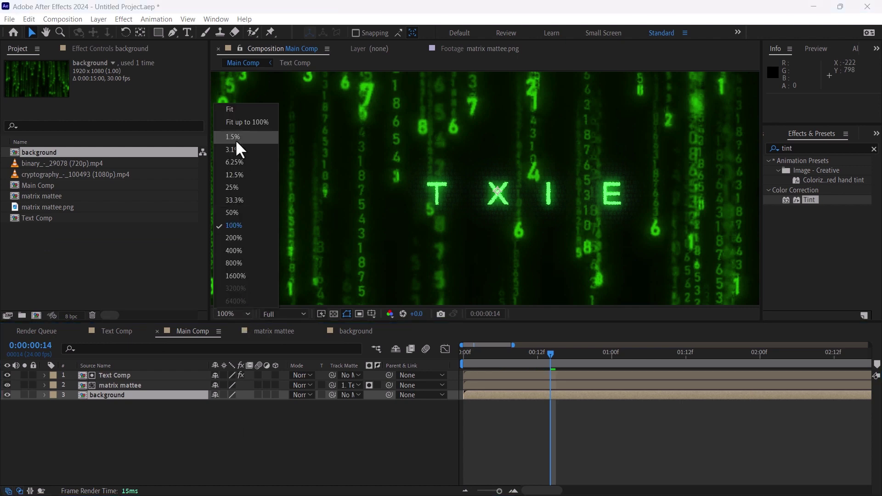
pyautogui.moveTo(247, 385); pyautogui.dragTo(272, 383)
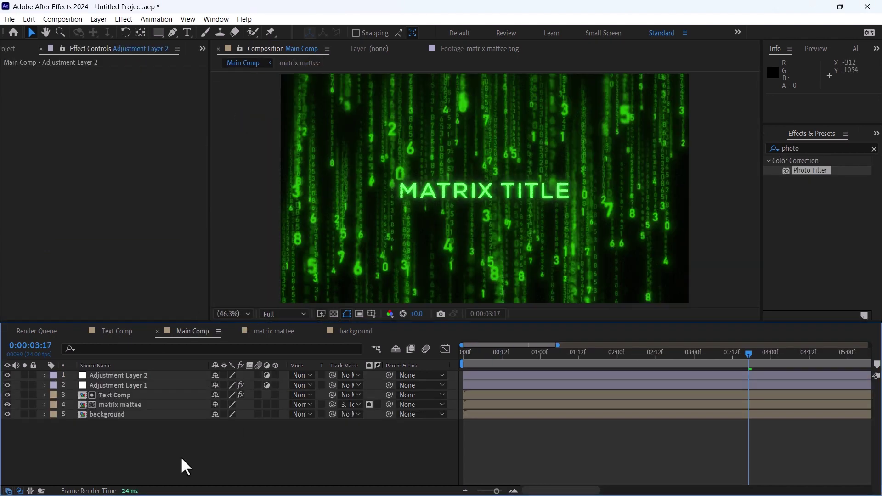
# Add a Fill colour keyframe to Text Comp at 0:00:00:14
pyautogui.doubleClick(136, 396)
pyautogui.click(250, 64)
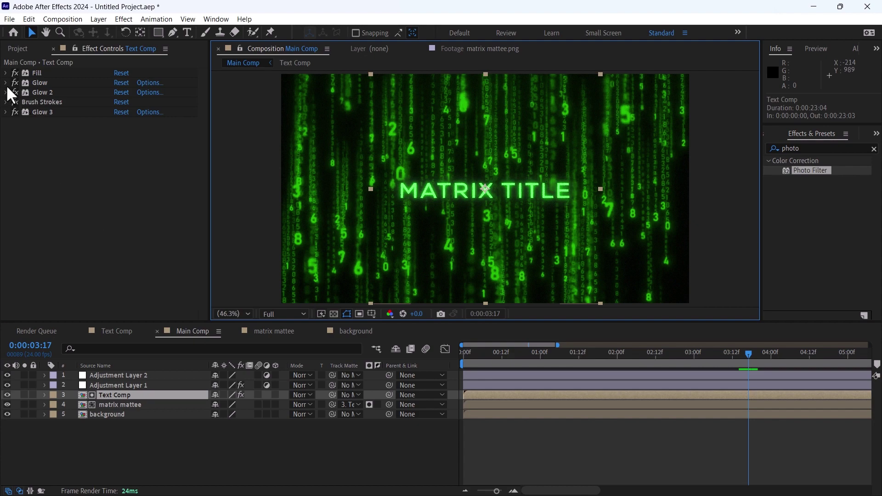
pyautogui.click(6, 72)
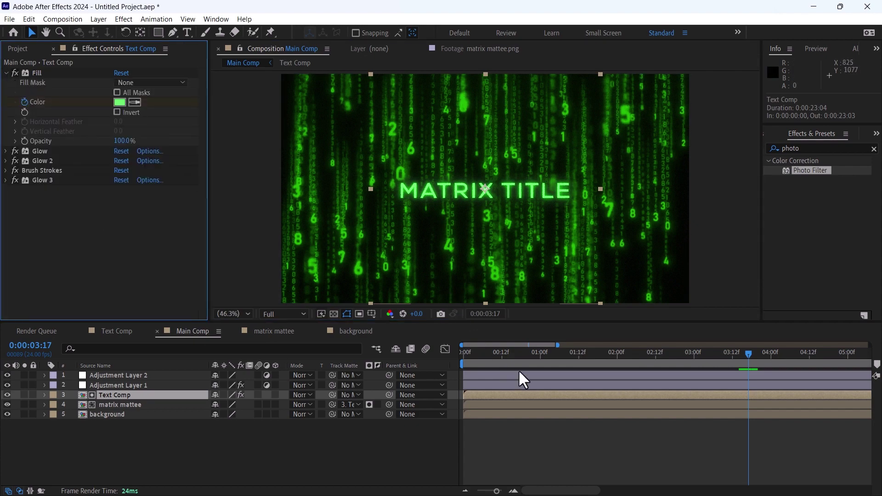
pyautogui.press('u')
pyautogui.moveTo(530, 349); pyautogui.dragTo(508, 353)
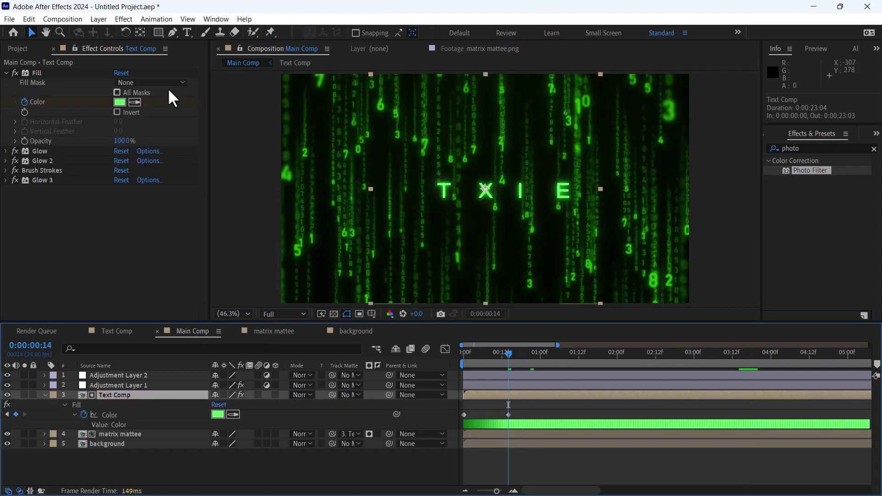
pyautogui.click(117, 102)
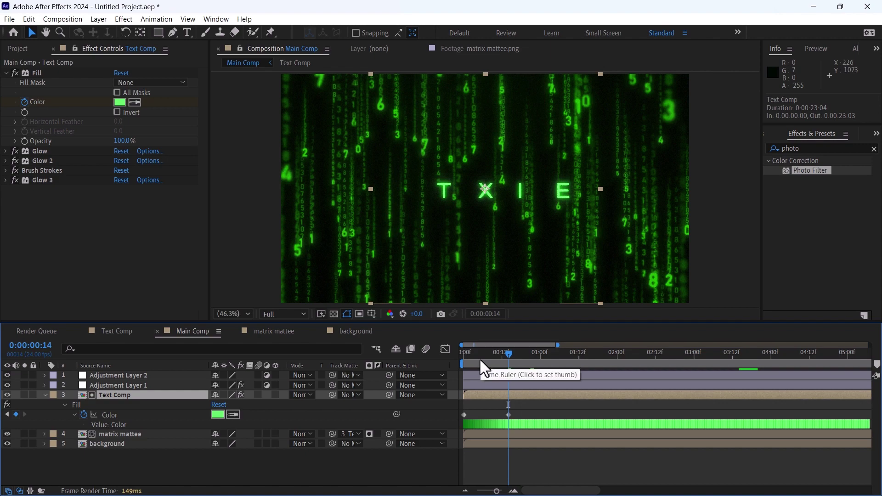
# Set the title fill colour to dark red 87000B at frame 0
pyautogui.press('Home')
pyautogui.click(119, 102)
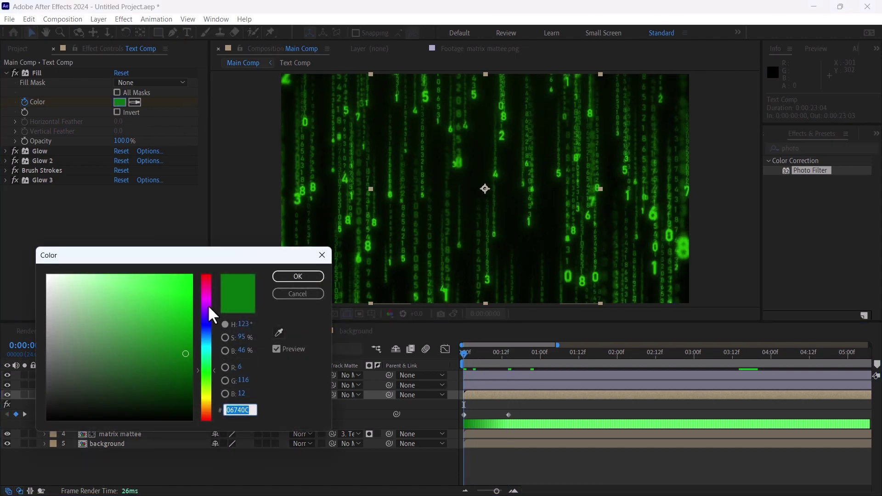
pyautogui.click(207, 277)
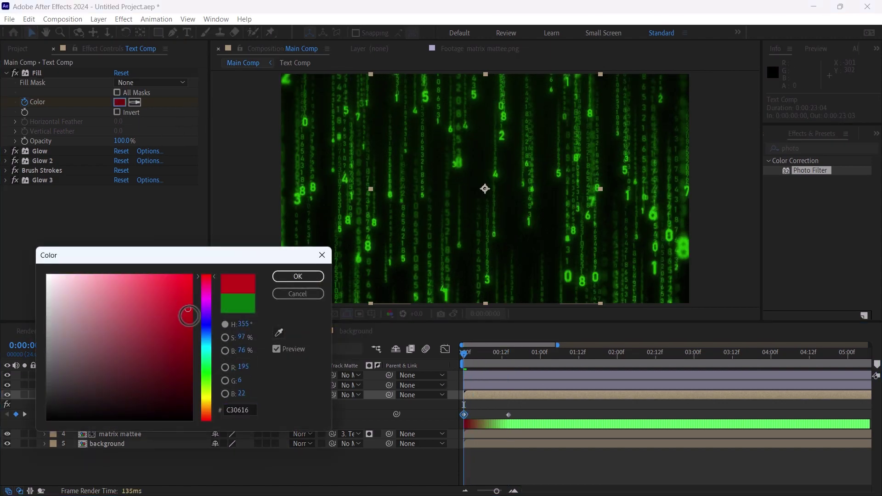
pyautogui.moveTo(193, 315); pyautogui.dragTo(196, 345)
pyautogui.click(297, 276)
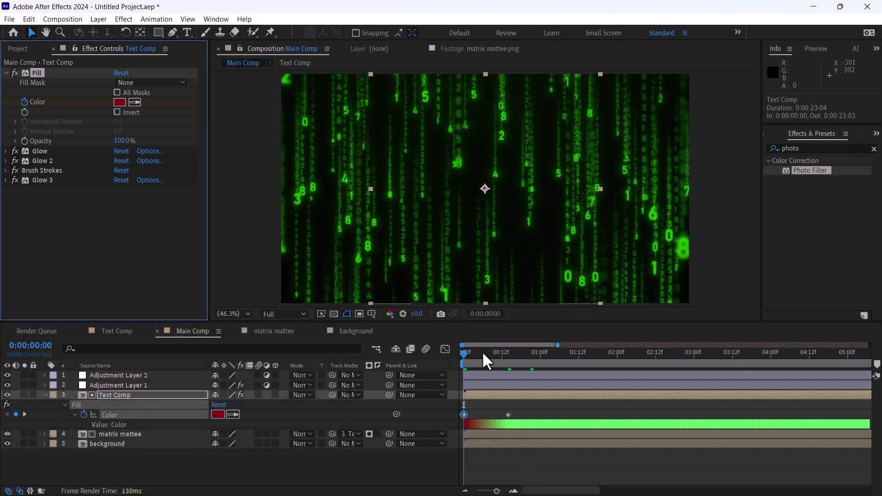
# Set a light red fill at 0:00:00:14, then recheck the first frame's colour
pyautogui.moveTo(482, 351); pyautogui.dragTo(508, 350)
pyautogui.click(114, 116)
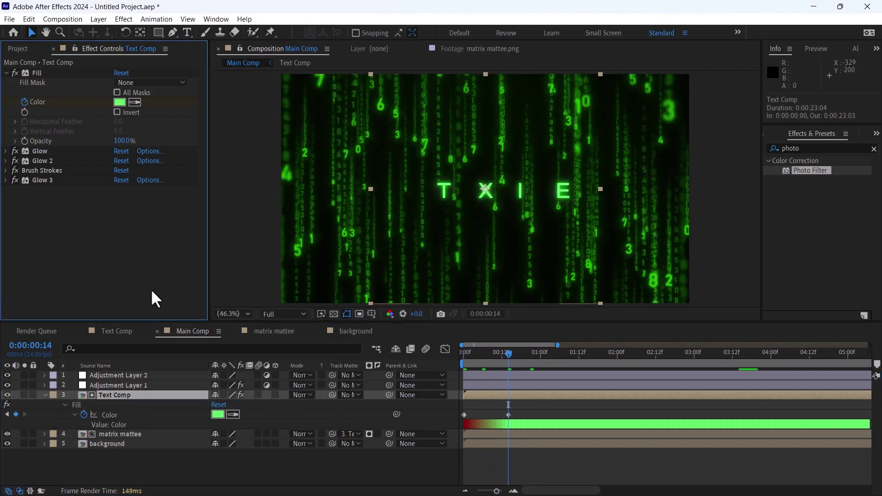
pyautogui.click(120, 103)
pyautogui.moveTo(206, 335); pyautogui.dragTo(207, 275)
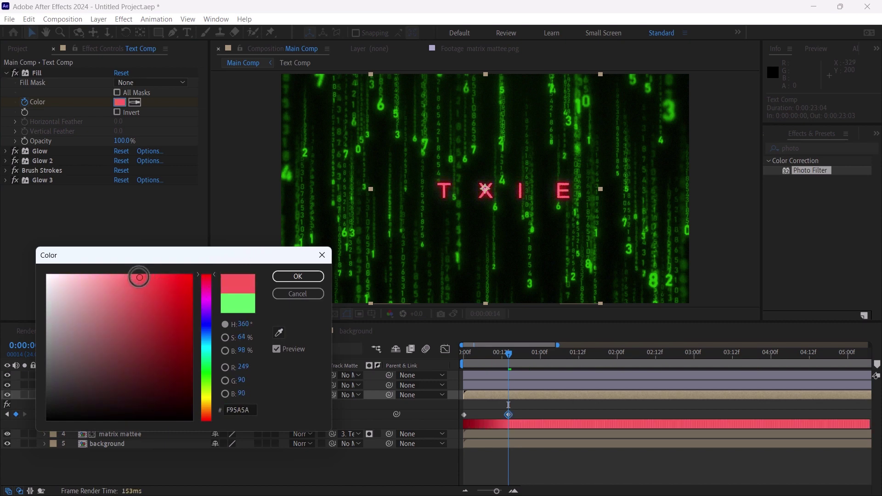
pyautogui.moveTo(137, 276); pyautogui.dragTo(127, 281)
pyautogui.click(298, 278)
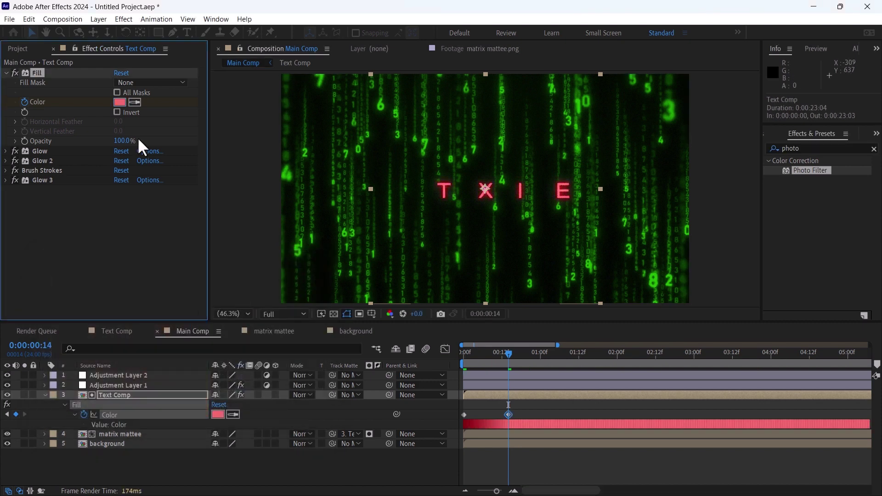
pyautogui.moveTo(471, 360); pyautogui.dragTo(319, 328)
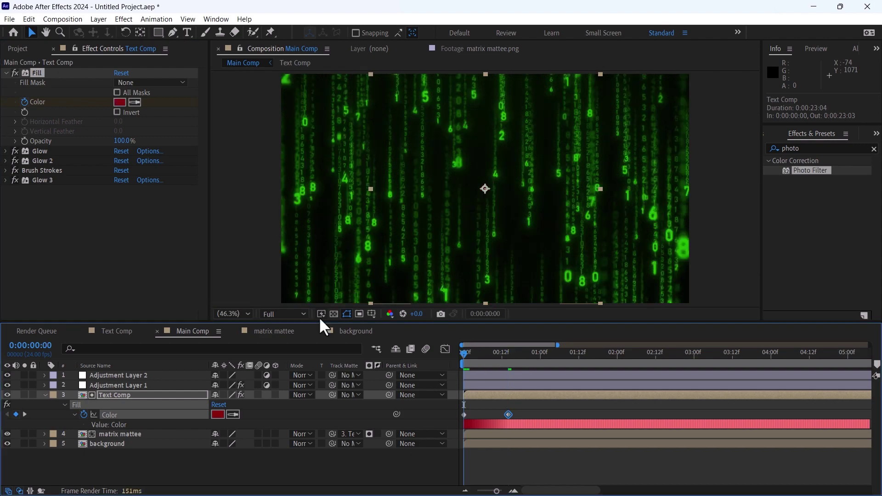
pyautogui.click(117, 102)
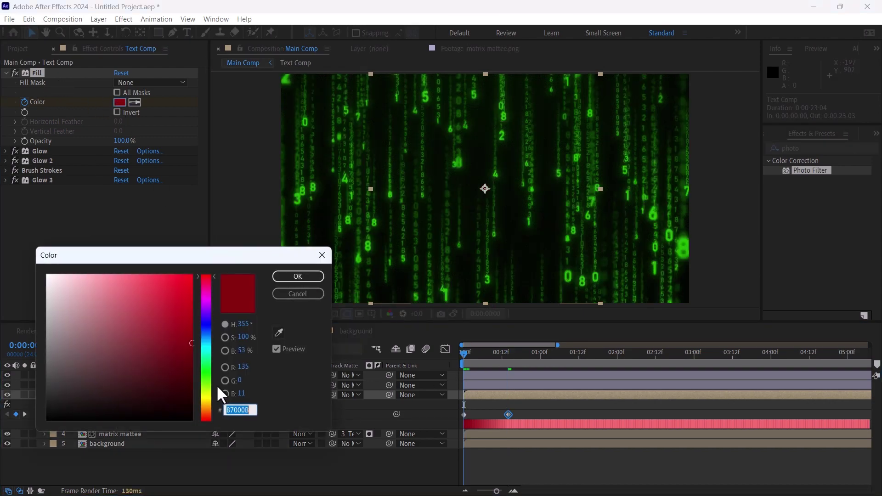
pyautogui.click(295, 299)
# Set the background comp's Tint Map White To colour to dark red 87000B
pyautogui.doubleClick(137, 443)
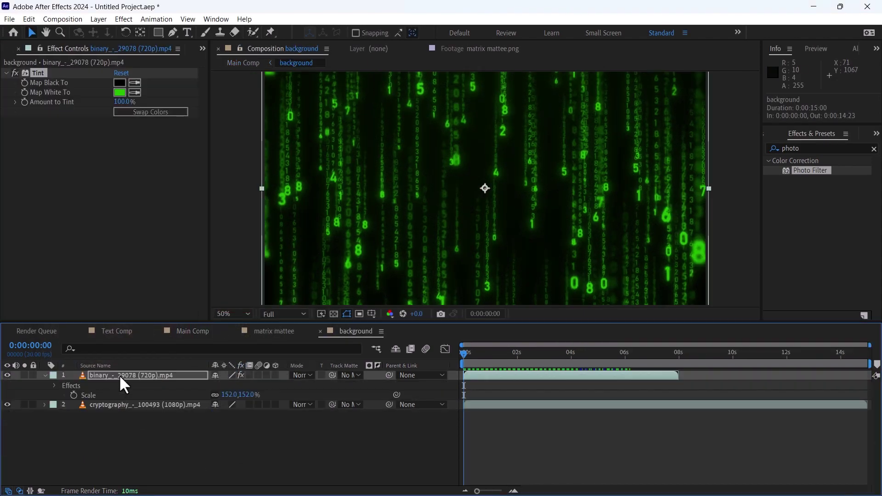
pyautogui.click(120, 93)
pyautogui.write('87000B')
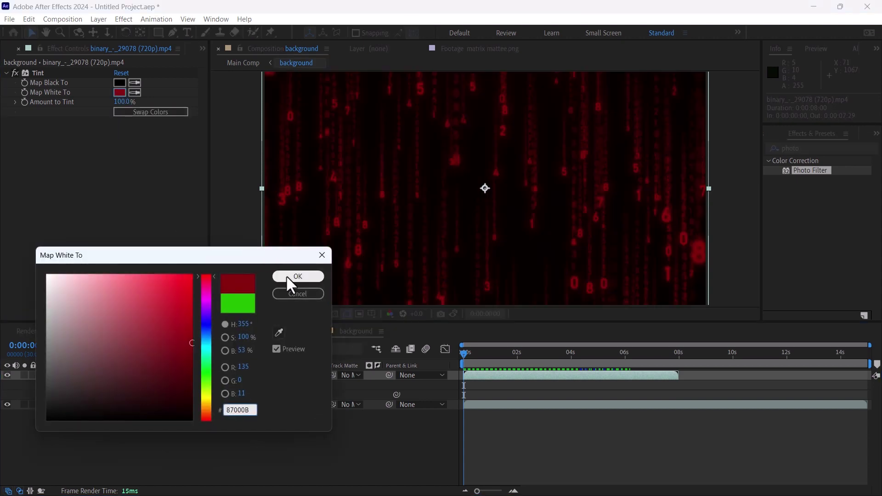
pyautogui.click(286, 275)
# Preview the red MATRIX TITLE animating in Main Comp, stepping forward one frame
pyautogui.click(241, 63)
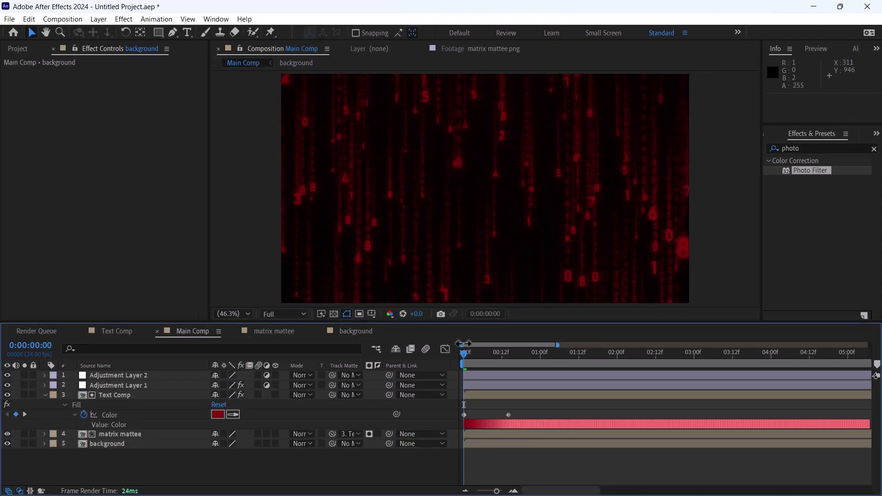
pyautogui.moveTo(478, 351); pyautogui.dragTo(570, 363)
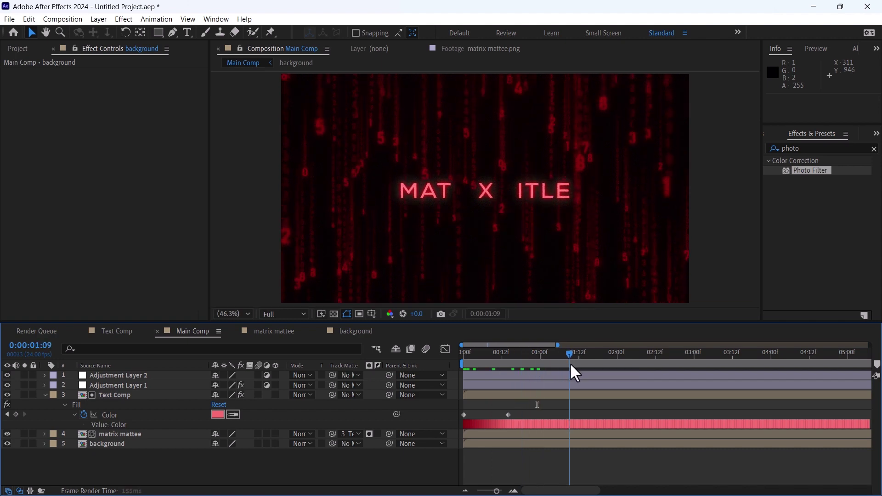
pyautogui.press('pagedown')
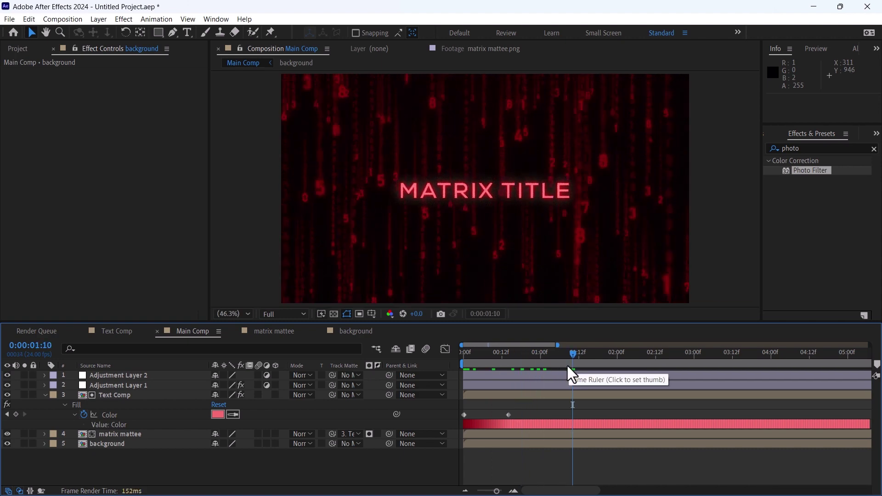